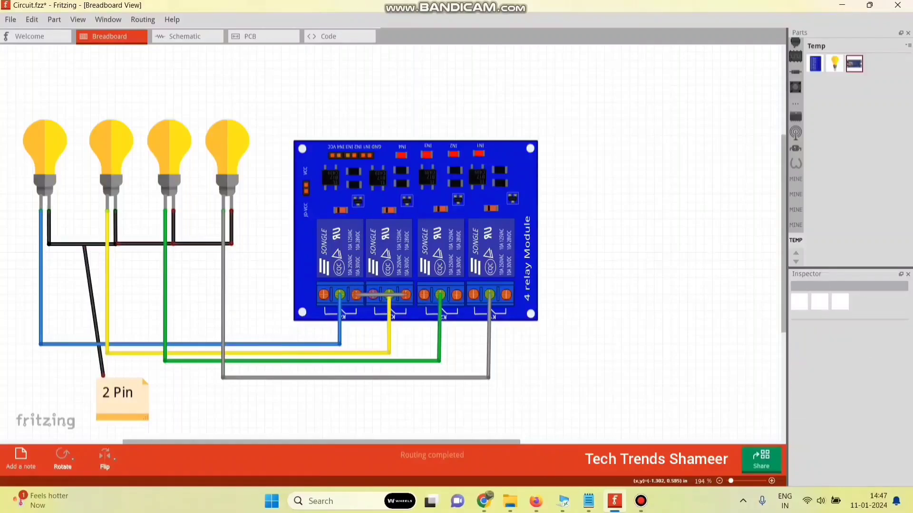
Step: Route the wire joining the right-hand screw terminals of the first two relays below the relay module and color it red
{"action": "left_click_drag", "start_coordinate": [358, 296], "coordinate": [355, 395]}
{"action": "left_click_drag", "start_coordinate": [381, 345], "coordinate": [407, 395]}
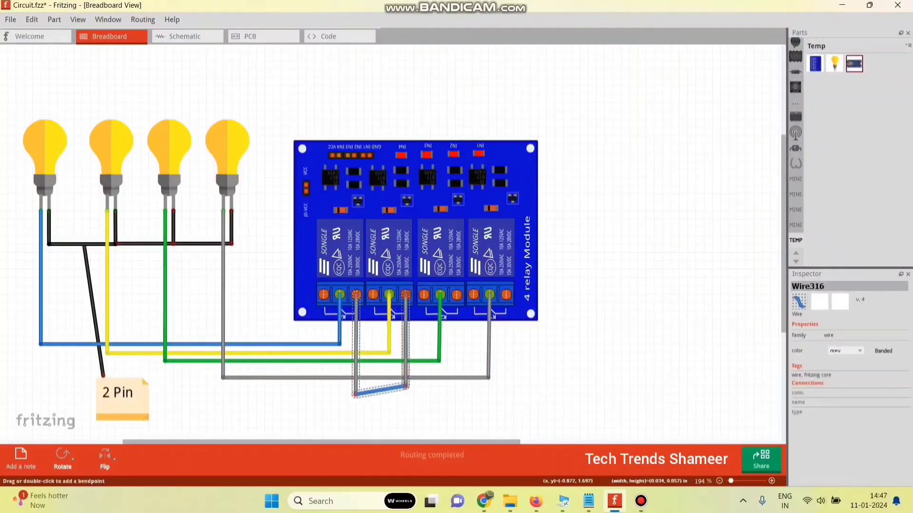
{"action": "right_click", "coordinate": [383, 395]}
{"action": "left_click", "coordinate": [509, 419]}
Step: Extend the red wiring to the right-hand terminals of the third and fourth relays, and wire the first relay's right-hand terminal to the 2 Pin note
{"action": "left_click_drag", "start_coordinate": [456, 295], "coordinate": [456, 395]}
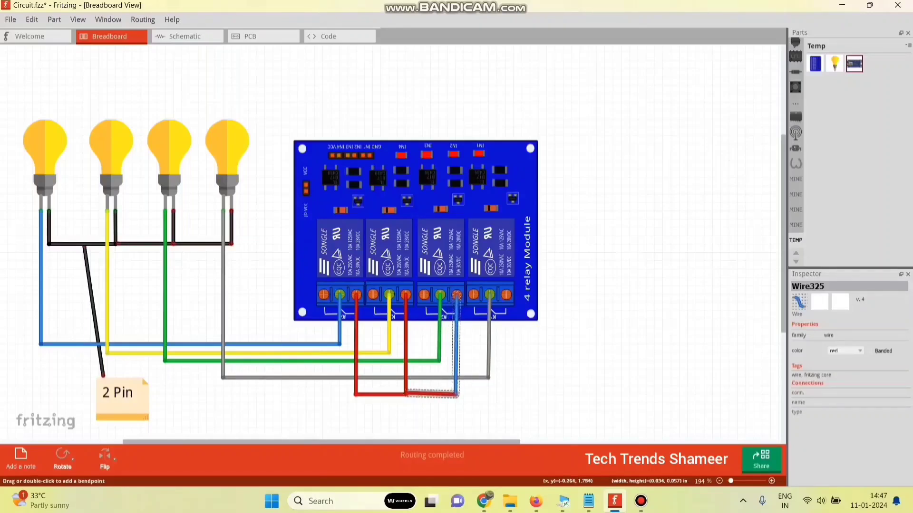
{"action": "left_click_drag", "start_coordinate": [506, 295], "coordinate": [456, 394]}
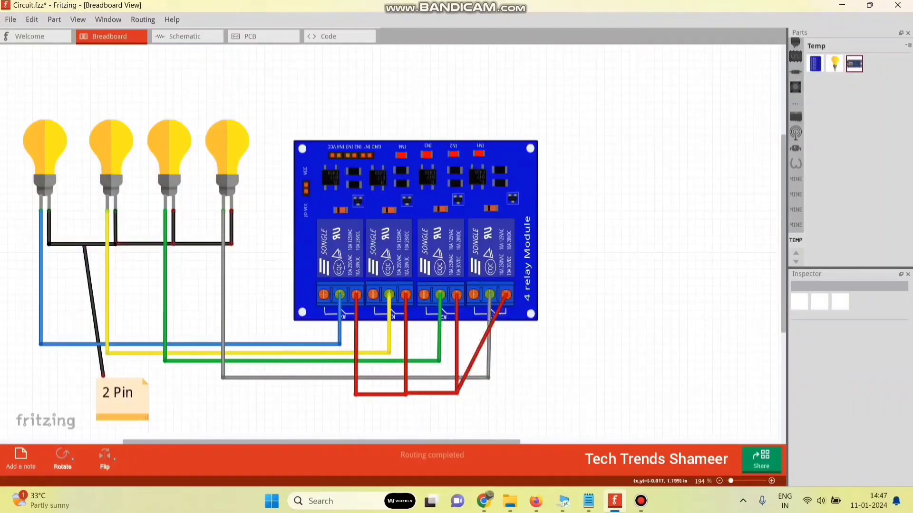
{"action": "left_click_drag", "start_coordinate": [481, 345], "coordinate": [507, 392]}
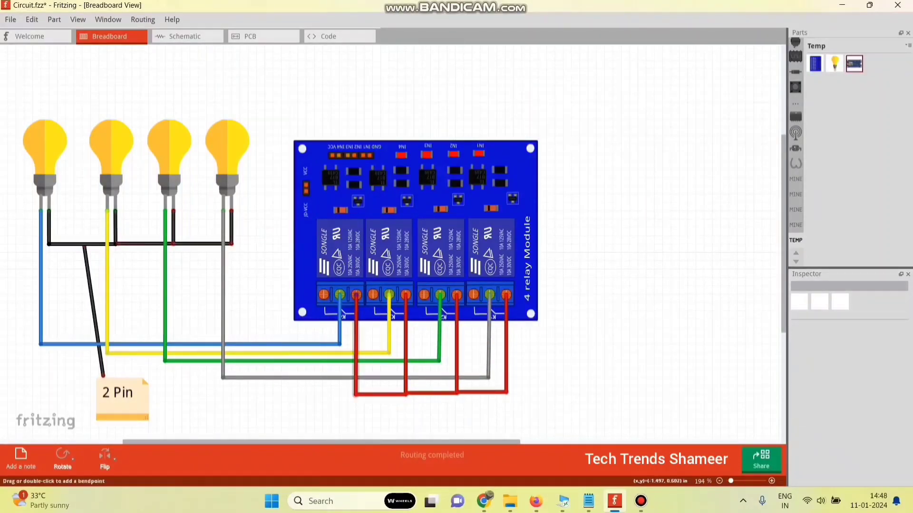
{"action": "left_click_drag", "start_coordinate": [355, 295], "coordinate": [114, 377]}
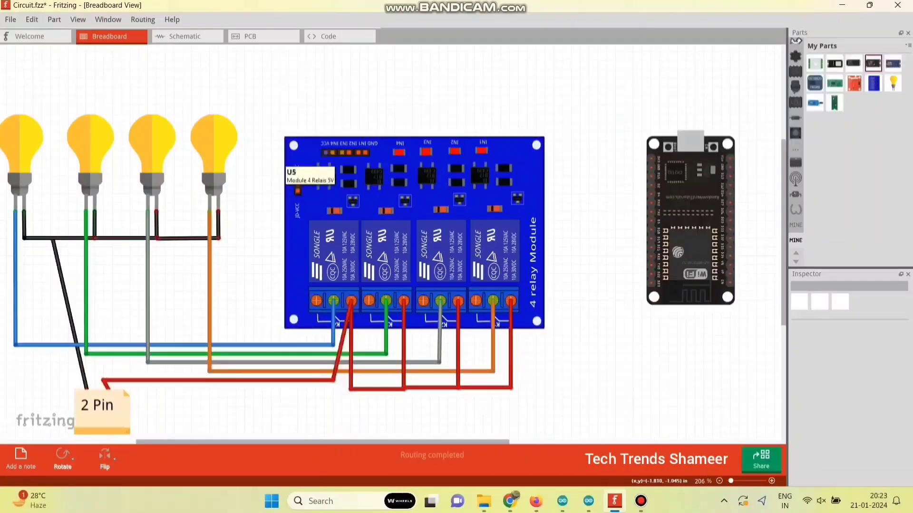
Step: Wire the relay module's VCC pin to the ESP32's topmost right-side pin, routed above both boards, and color the wire red
{"action": "left_click_drag", "start_coordinate": [323, 153], "coordinate": [767, 86]}
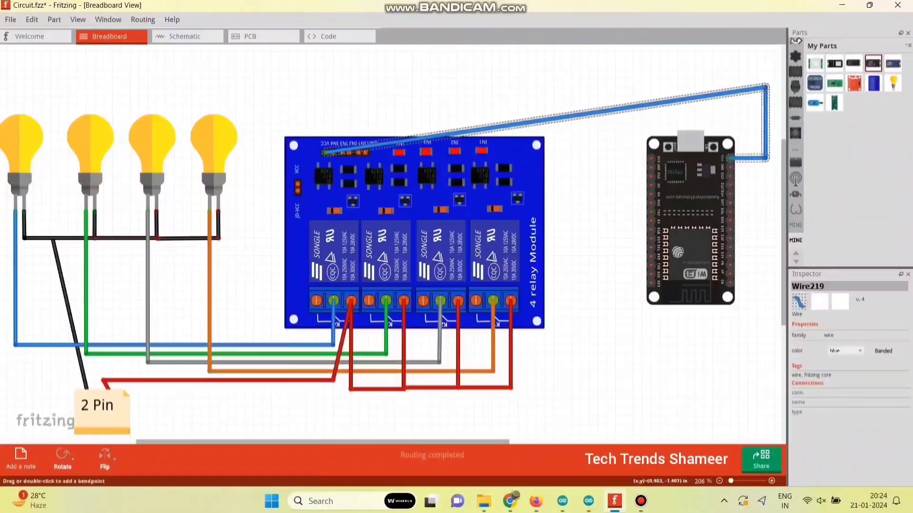
{"action": "left_click_drag", "start_coordinate": [475, 130], "coordinate": [325, 86]}
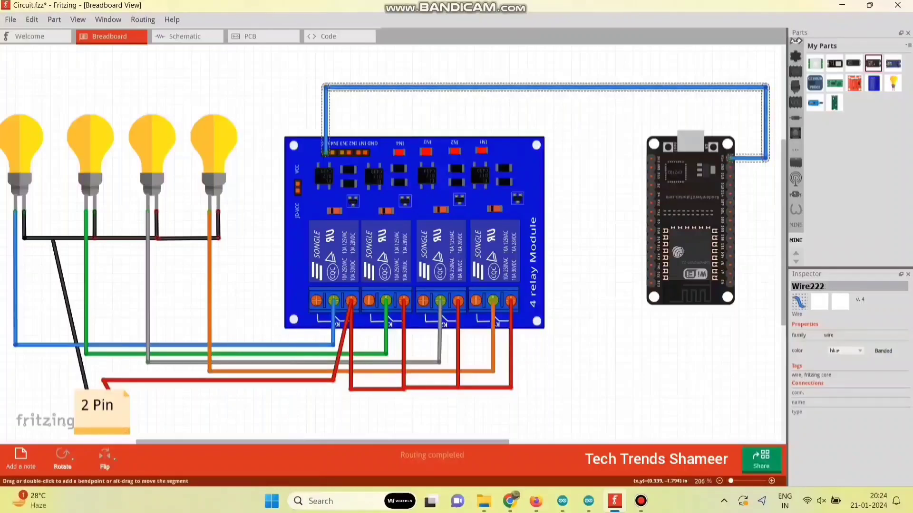
{"action": "right_click", "coordinate": [511, 87]}
{"action": "left_click", "coordinate": [637, 114]}
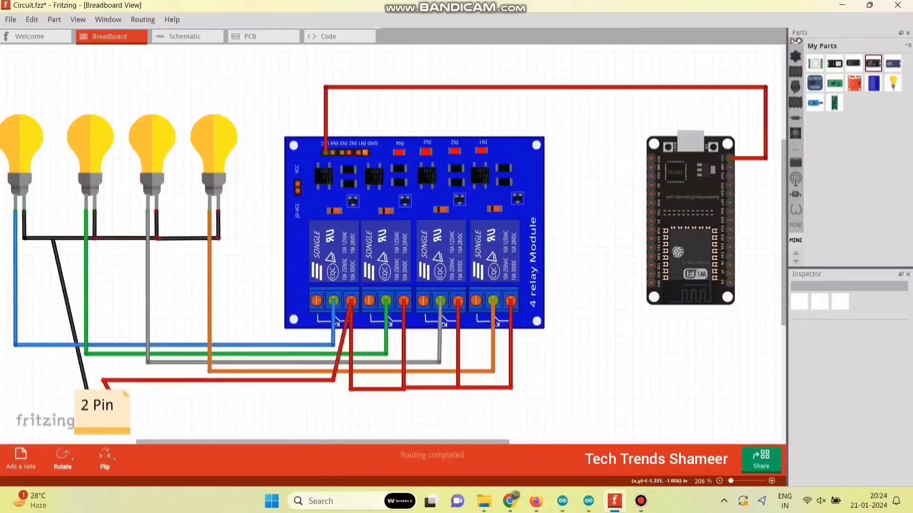
Step: Wire the relay module's GND pin to the ESP32's second right-side pin in black, routed above the red wire
{"action": "left_click_drag", "start_coordinate": [364, 152], "coordinate": [777, 167]}
{"action": "right_click", "coordinate": [610, 162]}
{"action": "left_click", "coordinate": [742, 200]}
{"action": "left_click_drag", "start_coordinate": [618, 161], "coordinate": [777, 71]}
{"action": "left_click_drag", "start_coordinate": [570, 72], "coordinate": [365, 70]}
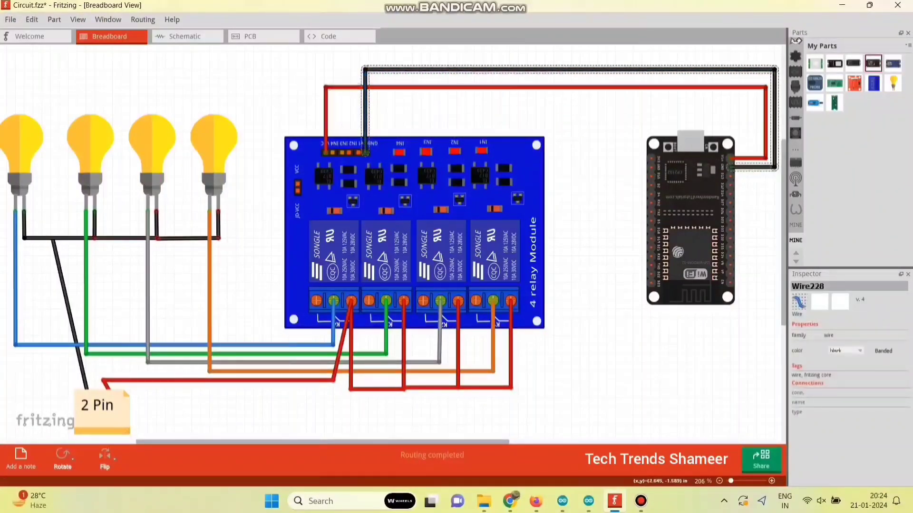
{"action": "left_click", "coordinate": [552, 119]}
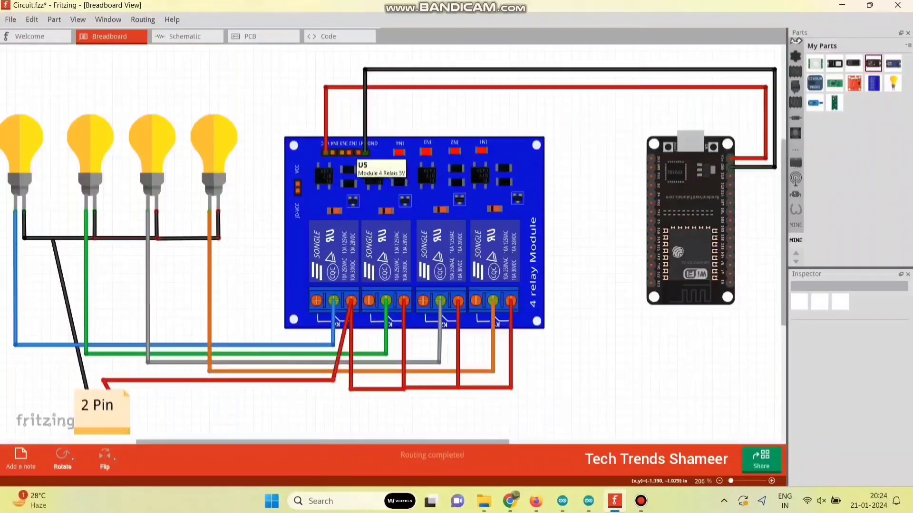
Step: Connect the relay module's IN1 pin to the ESP32's left-side header with a squared wire above the module and color it blue
{"action": "left_click_drag", "start_coordinate": [358, 152], "coordinate": [624, 95]}
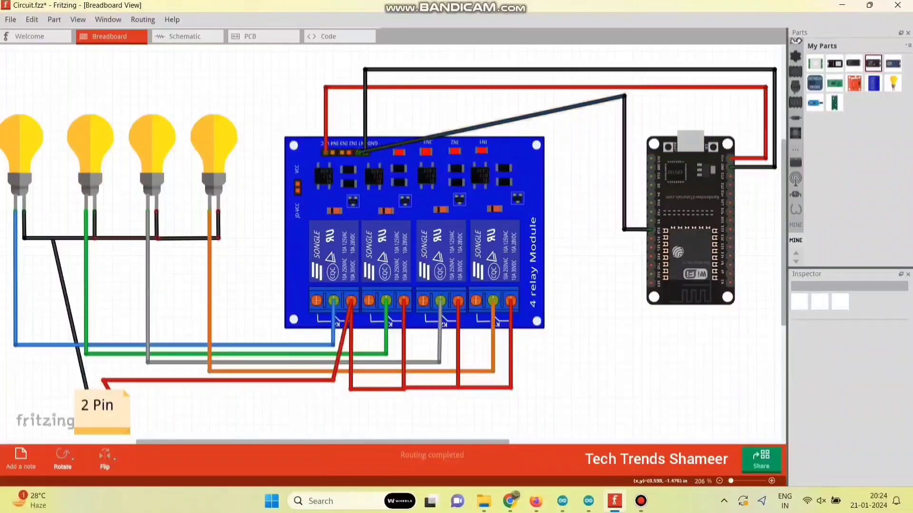
{"action": "left_click_drag", "start_coordinate": [478, 126], "coordinate": [360, 95]}
{"action": "right_click", "coordinate": [420, 97]}
{"action": "mouse_move", "coordinate": [475, 115]}
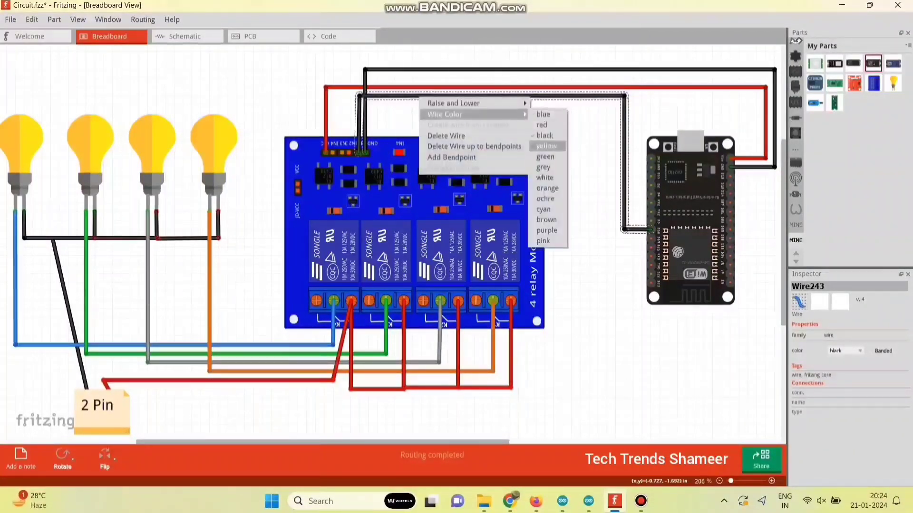
{"action": "left_click", "coordinate": [546, 114]}
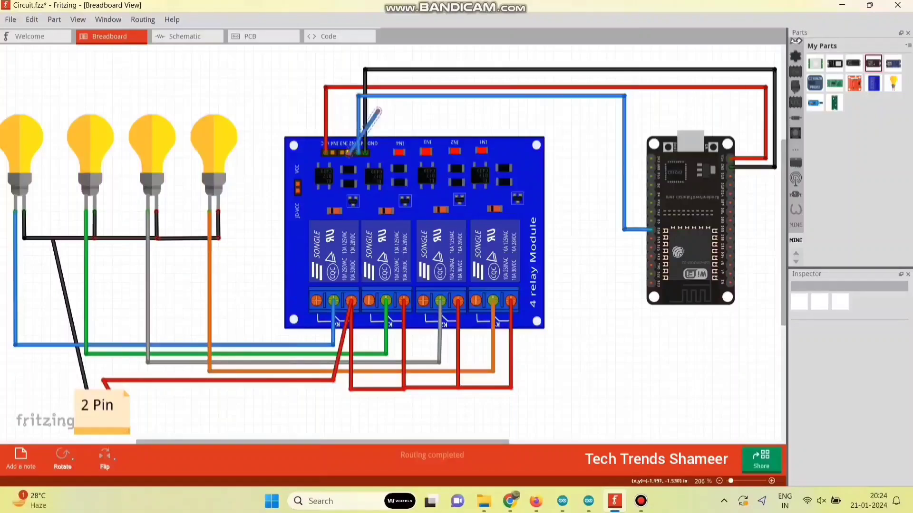
Step: Connect IN2 to the ESP32 pin just below the blue wire's pin, with a squared green wire routed beneath the blue one
{"action": "left_click_drag", "start_coordinate": [348, 152], "coordinate": [616, 105]}
{"action": "left_click_drag", "start_coordinate": [380, 147], "coordinate": [352, 103]}
{"action": "right_click", "coordinate": [377, 105]}
{"action": "mouse_move", "coordinate": [419, 122]}
{"action": "left_click", "coordinate": [503, 165]}
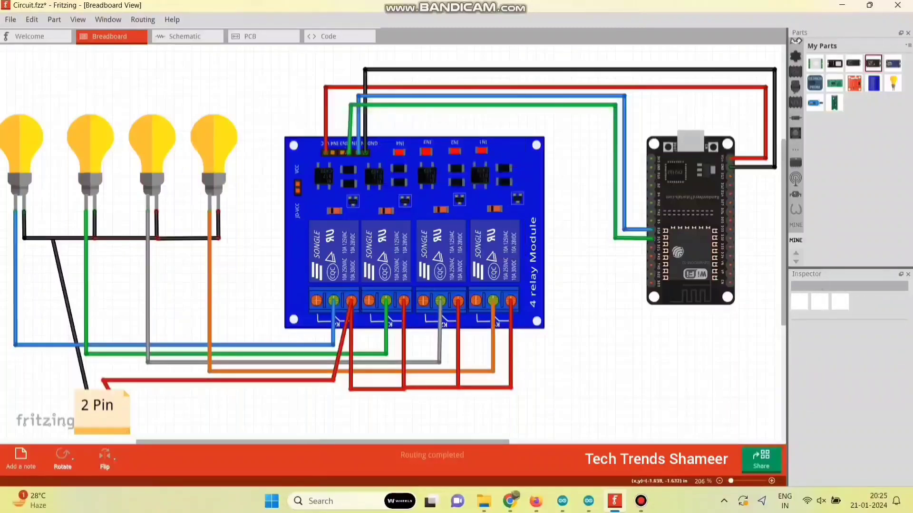
Step: Connect IN3 to the second-lowest pin of the ESP32's left header with a grey wire, bent squarely beneath the green one
{"action": "left_click_drag", "start_coordinate": [342, 152], "coordinate": [652, 273]}
{"action": "right_click", "coordinate": [607, 254]}
{"action": "mouse_move", "coordinate": [685, 261]}
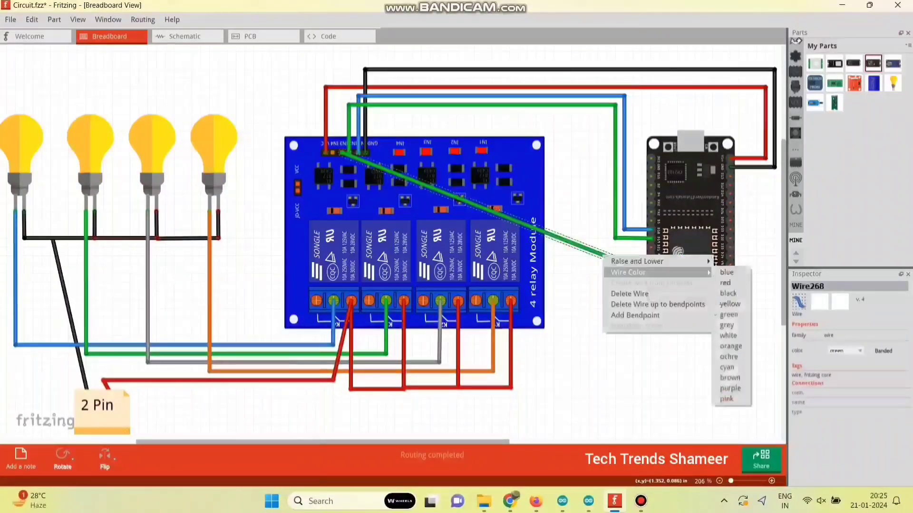
{"action": "left_click", "coordinate": [731, 327]}
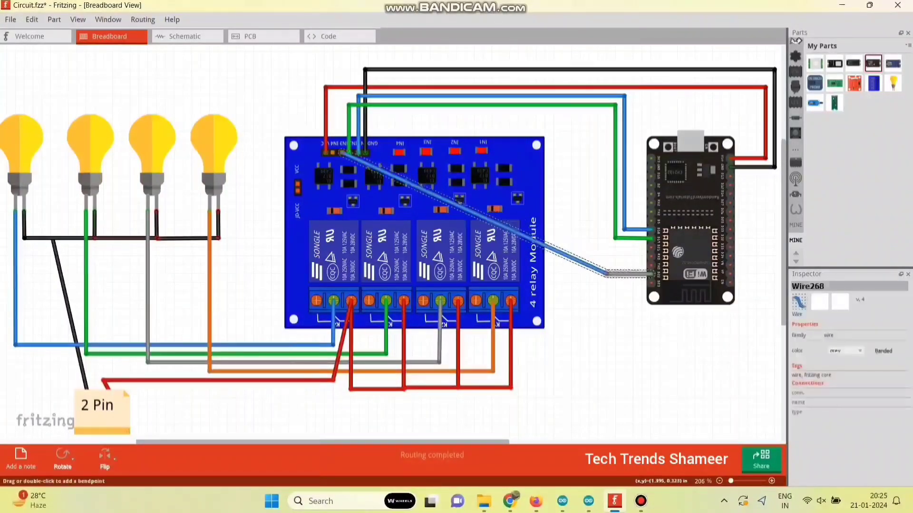
{"action": "left_click_drag", "start_coordinate": [618, 260], "coordinate": [607, 274]}
{"action": "left_click_drag", "start_coordinate": [475, 213], "coordinate": [607, 114]}
{"action": "left_click_drag", "start_coordinate": [475, 132], "coordinate": [341, 114]}
Step: Connect IN4 to the lowest pin of the ESP32's left header with an orange wire, bent squarely beneath the grey one
{"action": "left_click_drag", "start_coordinate": [332, 152], "coordinate": [598, 282]}
{"action": "right_click", "coordinate": [575, 253]}
{"action": "mouse_move", "coordinate": [613, 261]}
{"action": "left_click", "coordinate": [696, 344]}
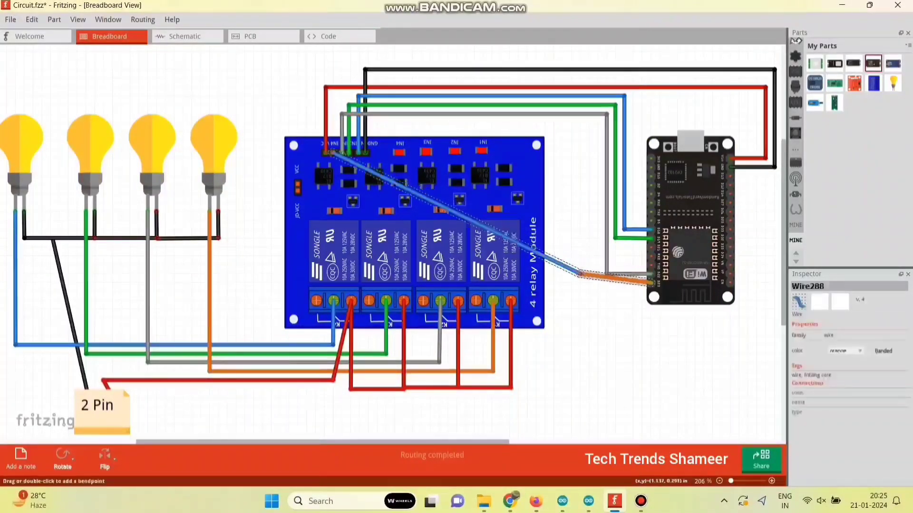
{"action": "left_click_drag", "start_coordinate": [466, 207], "coordinate": [598, 123]}
{"action": "left_click_drag", "start_coordinate": [475, 136], "coordinate": [332, 122]}
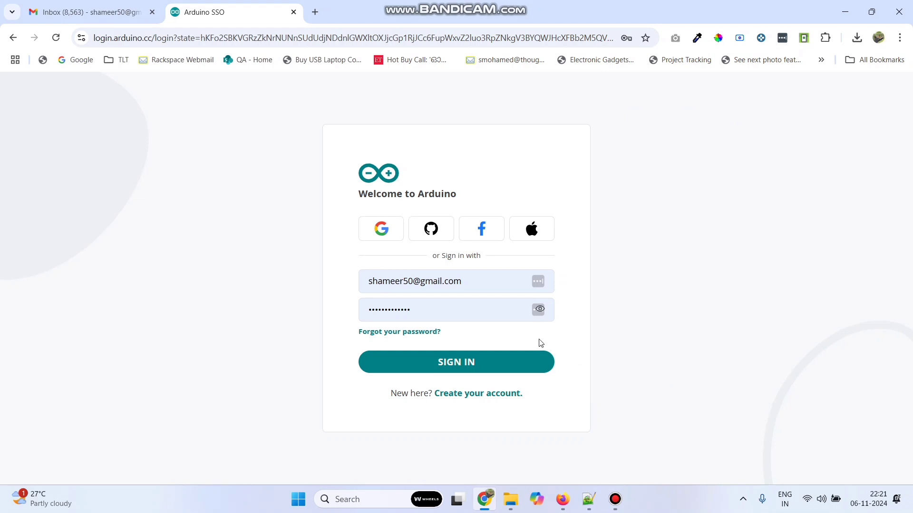
Step: Sign in to Arduino Cloud in the browser with the saved credentials and create a new Thing
{"action": "left_click", "coordinate": [473, 364]}
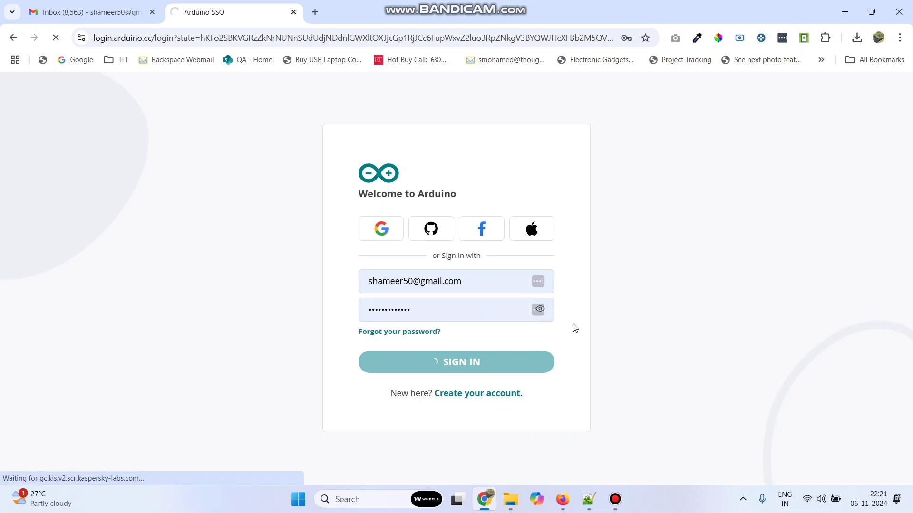
{"action": "scroll", "coordinate": [585, 291], "scroll_direction": "down", "scroll_amount": 4}
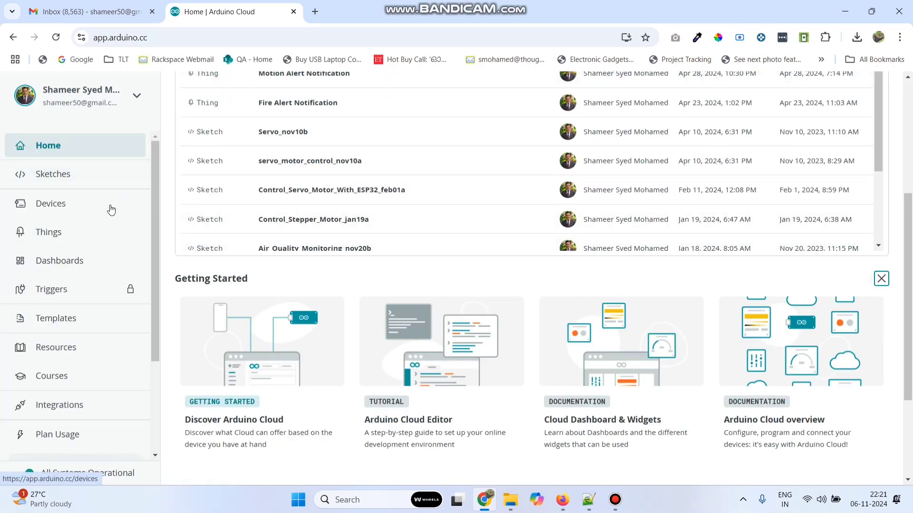
{"action": "left_click", "coordinate": [55, 237]}
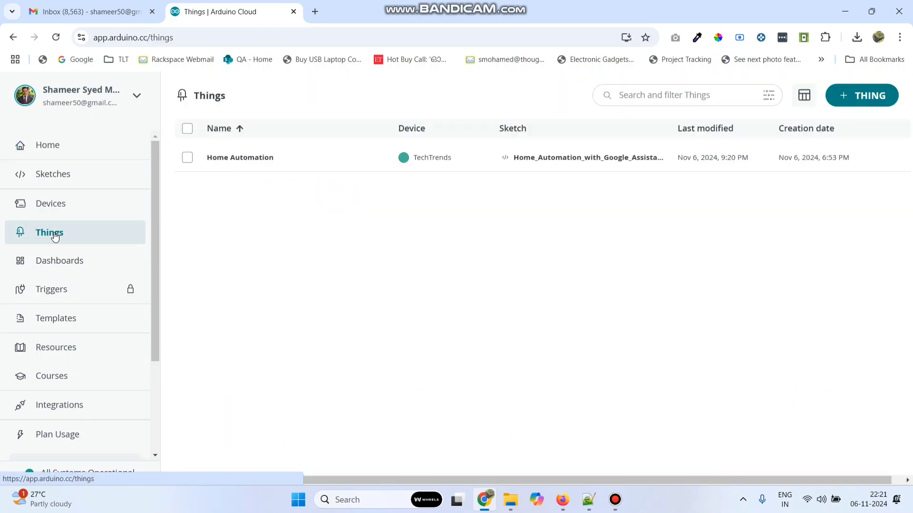
{"action": "left_click", "coordinate": [866, 97]}
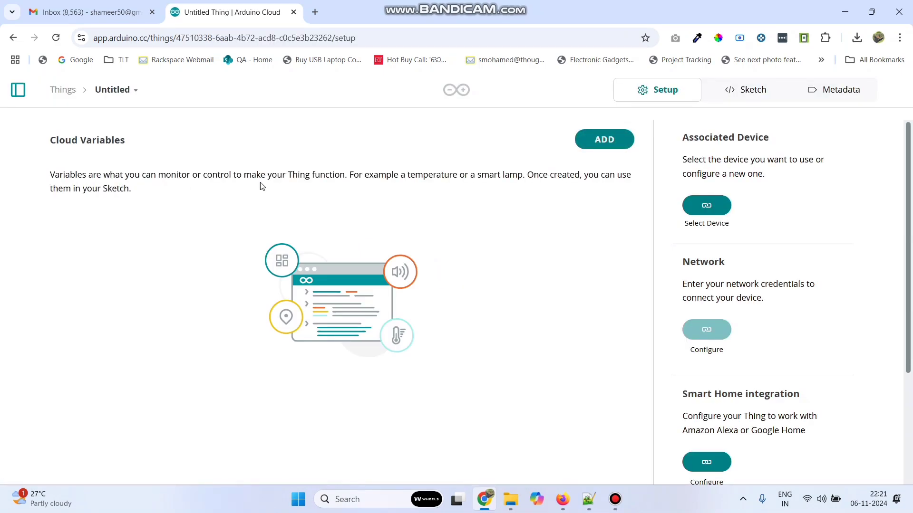
Step: Rename the untitled Thing as "Home Automation with Google Assistant and ESP32"
{"action": "left_click", "coordinate": [134, 90]}
{"action": "left_click", "coordinate": [116, 114]}
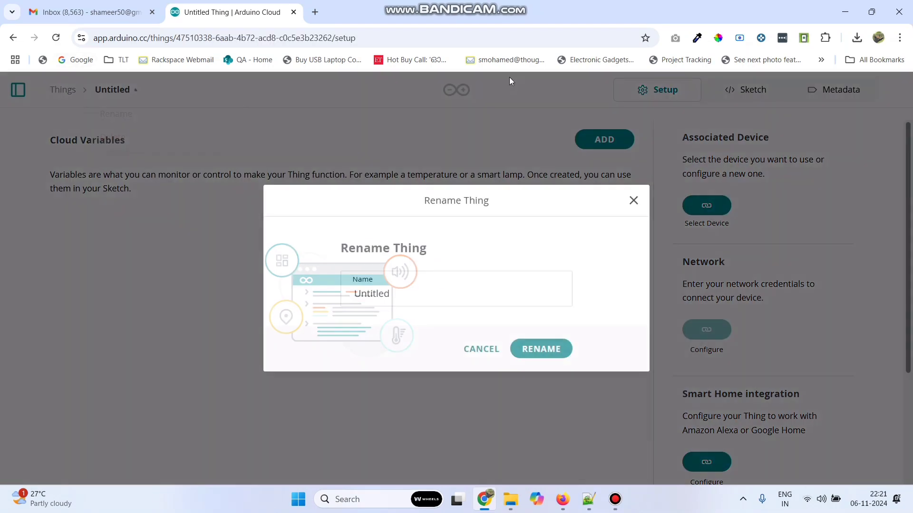
{"action": "left_click", "coordinate": [463, 290]}
{"action": "type", "text": "Home Auto"}
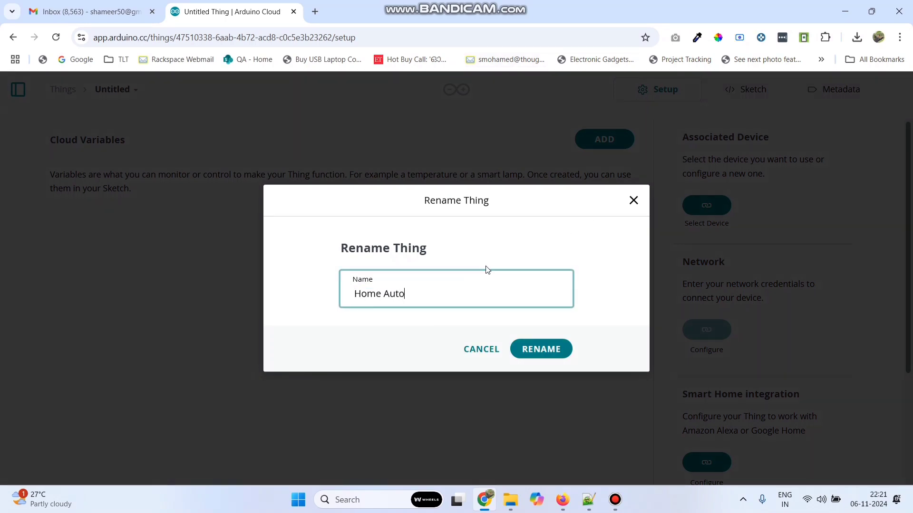
{"action": "type", "text": "mation with Google Assistant and E"}
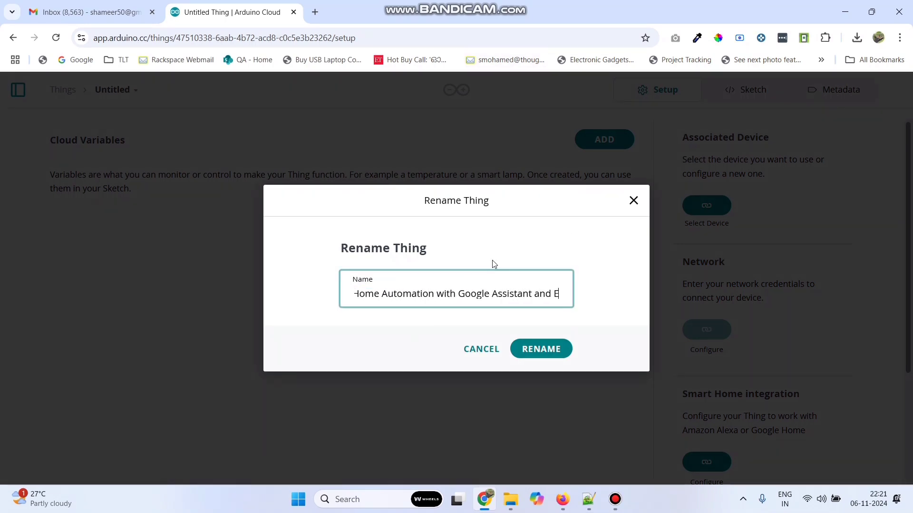
{"action": "type", "text": "SP32"}
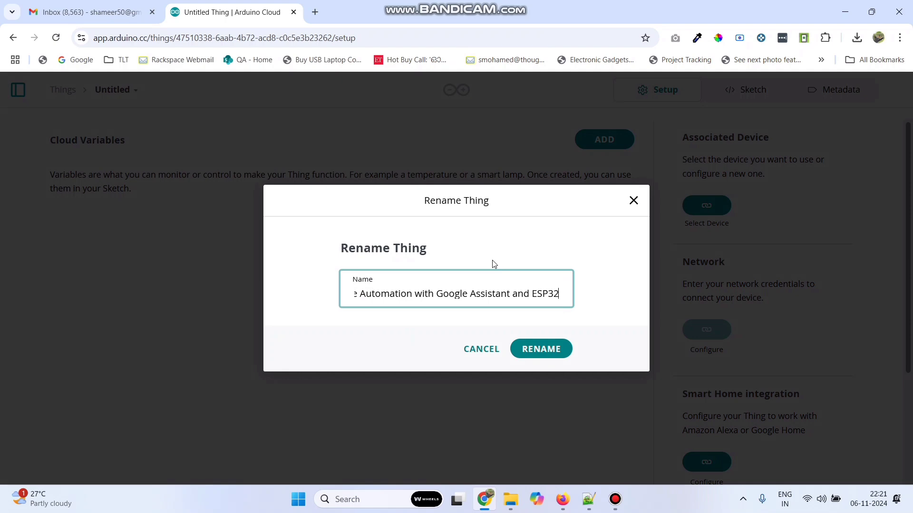
{"action": "left_click", "coordinate": [529, 349]}
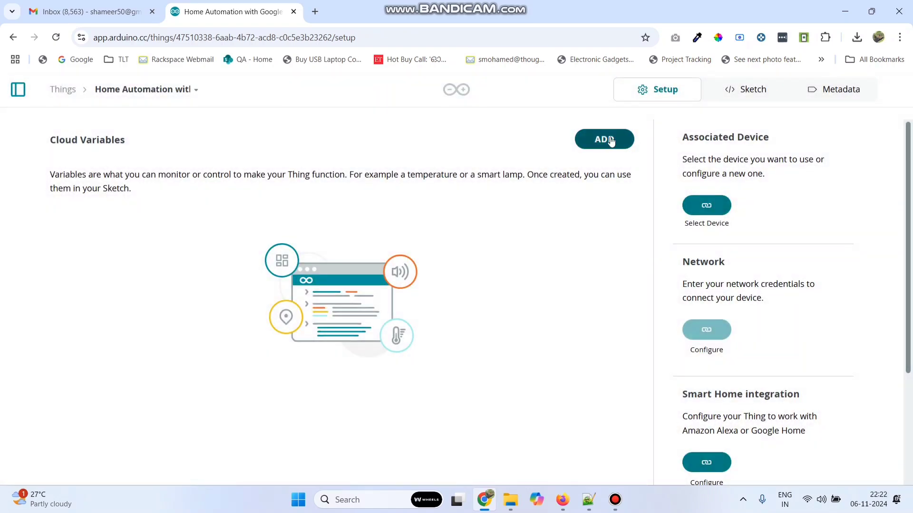
Step: Add a cloud variable named light1 of the Smart home type Switch, with Read & Write permission and On change updates
{"action": "left_click", "coordinate": [611, 141]}
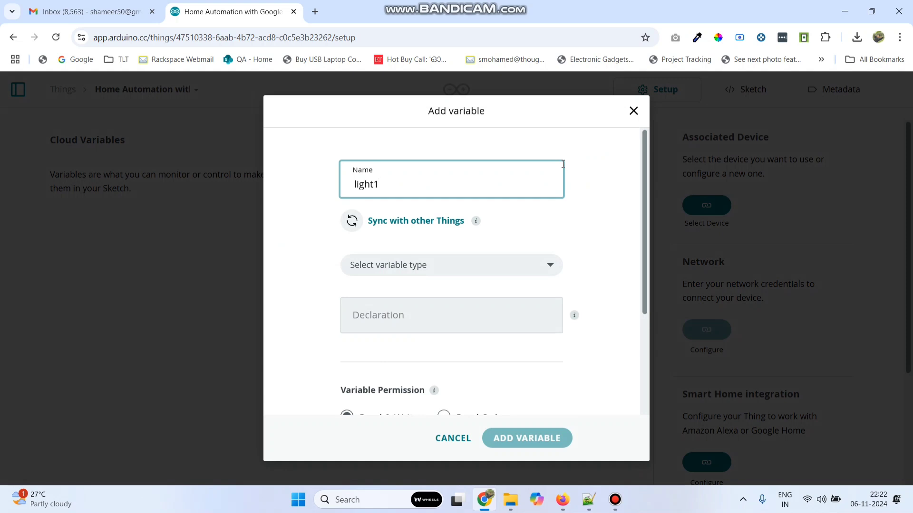
{"action": "left_click", "coordinate": [469, 267]}
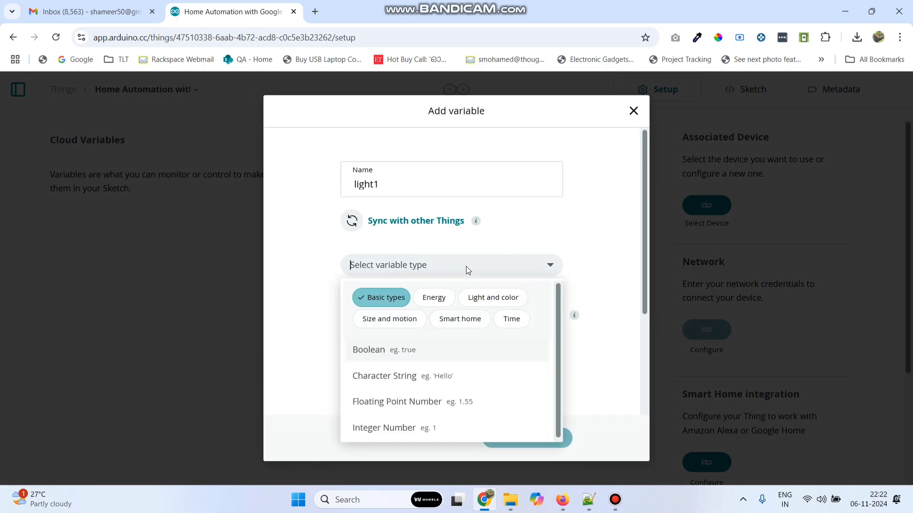
{"action": "left_click", "coordinate": [457, 319]}
{"action": "left_click", "coordinate": [388, 304]}
{"action": "scroll", "coordinate": [449, 362], "scroll_direction": "down", "scroll_amount": 5}
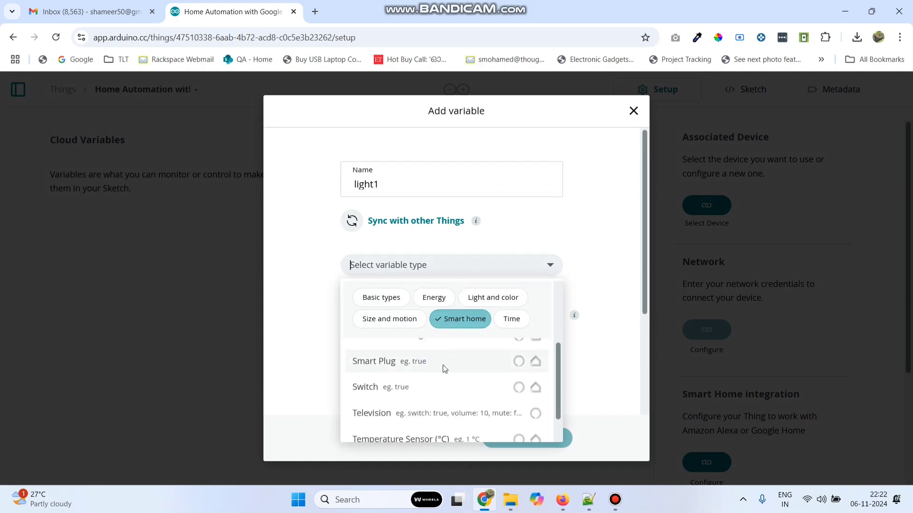
{"action": "left_click", "coordinate": [364, 387]}
{"action": "scroll", "coordinate": [594, 354], "scroll_direction": "down", "scroll_amount": 2}
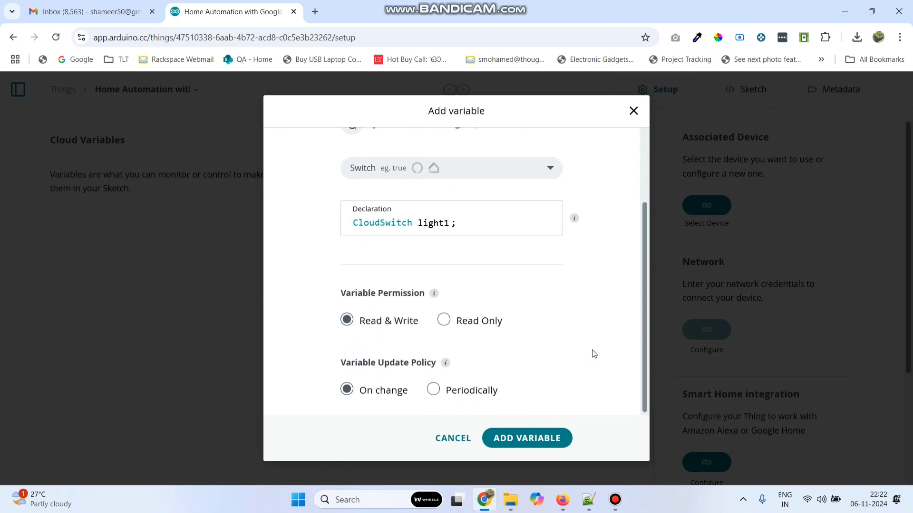
{"action": "left_click", "coordinate": [512, 437]}
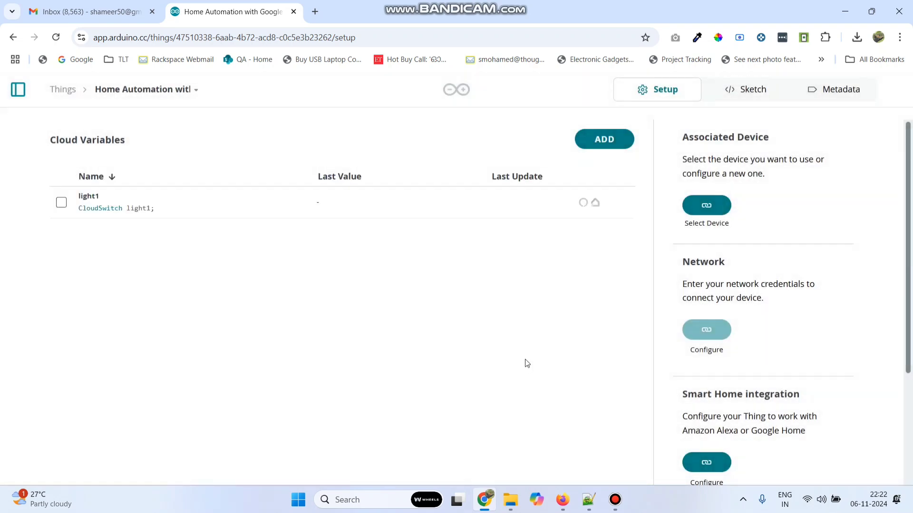
Step: Add a cloud variable named light2 of the Smart home type Switch
{"action": "left_click", "coordinate": [603, 138]}
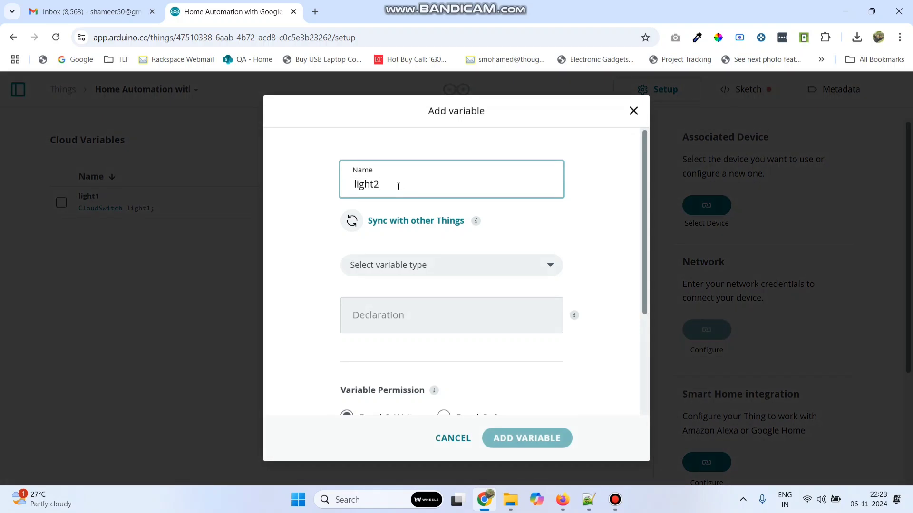
{"action": "left_click", "coordinate": [436, 264]}
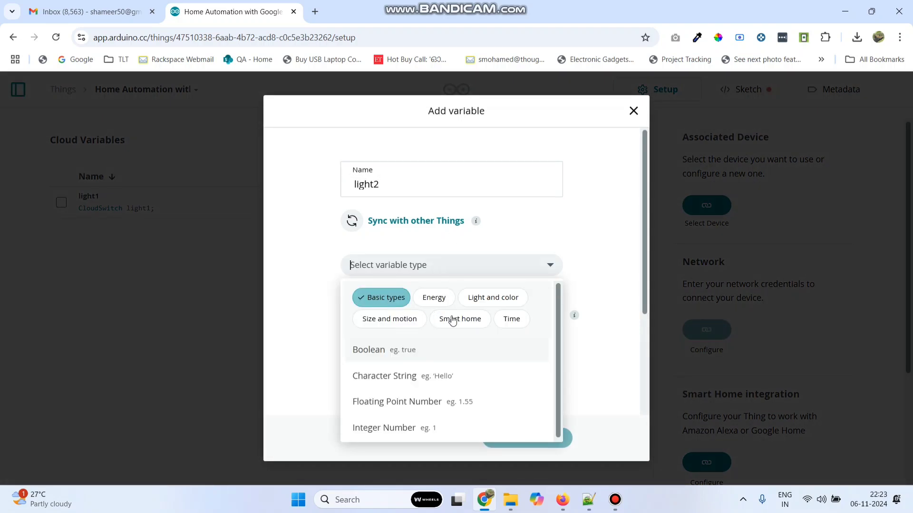
{"action": "left_click", "coordinate": [394, 297]}
{"action": "left_click", "coordinate": [454, 319]}
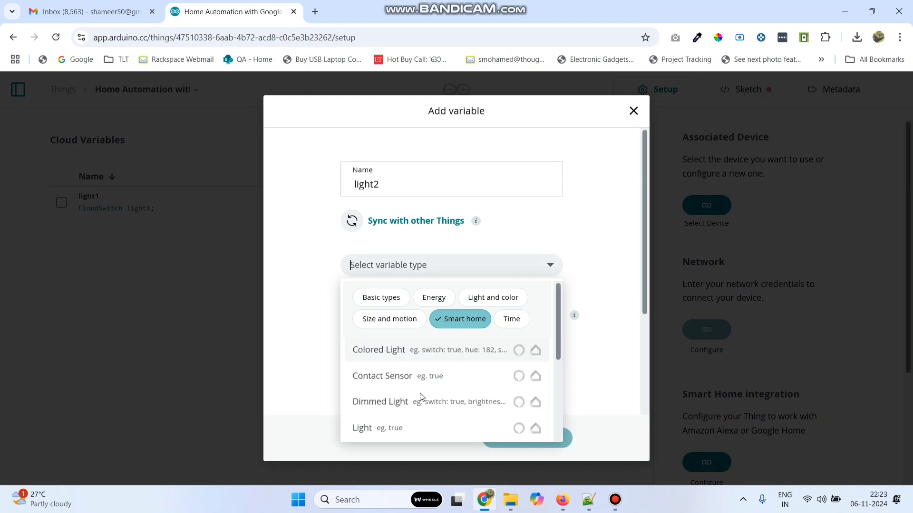
{"action": "scroll", "coordinate": [404, 404], "scroll_direction": "down", "scroll_amount": 3}
{"action": "scroll", "coordinate": [393, 413], "scroll_direction": "down", "scroll_amount": 1}
{"action": "left_click", "coordinate": [372, 351]}
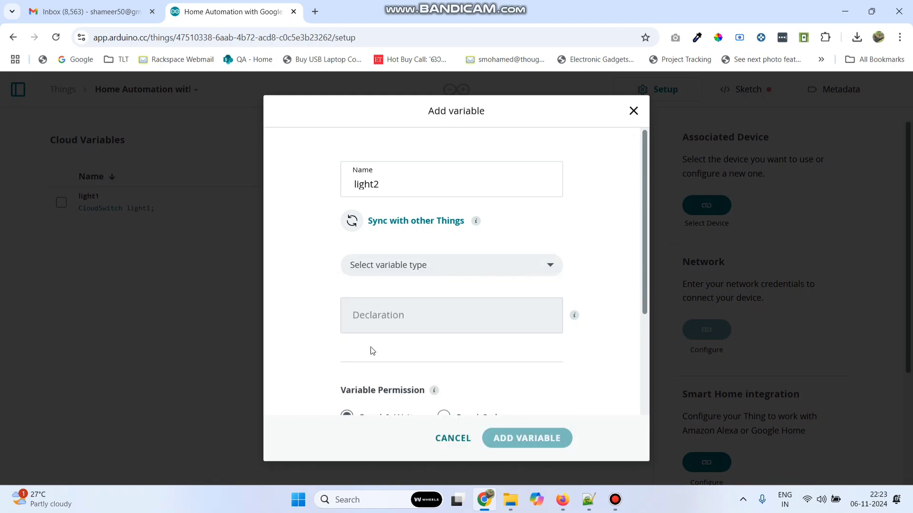
{"action": "left_click", "coordinate": [518, 440]}
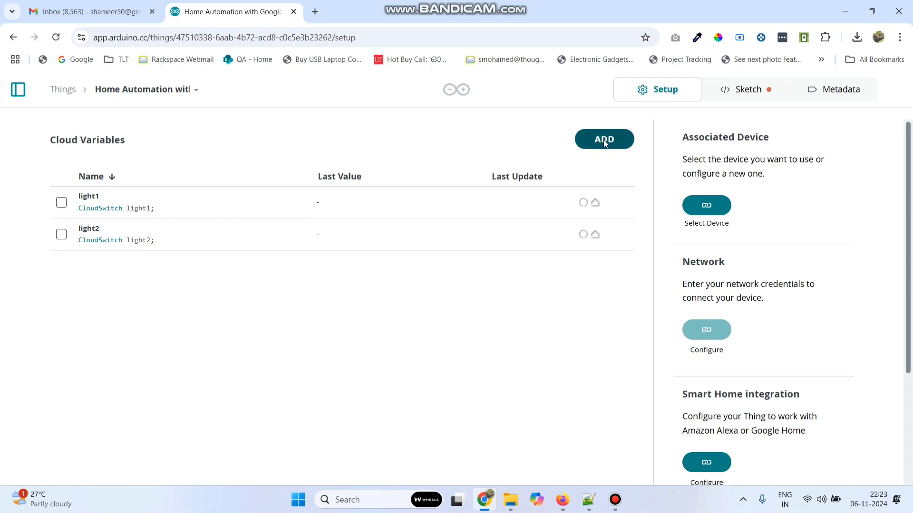
Step: Add a cloud variable named light3 of the Smart home type Switch
{"action": "left_click", "coordinate": [604, 140]}
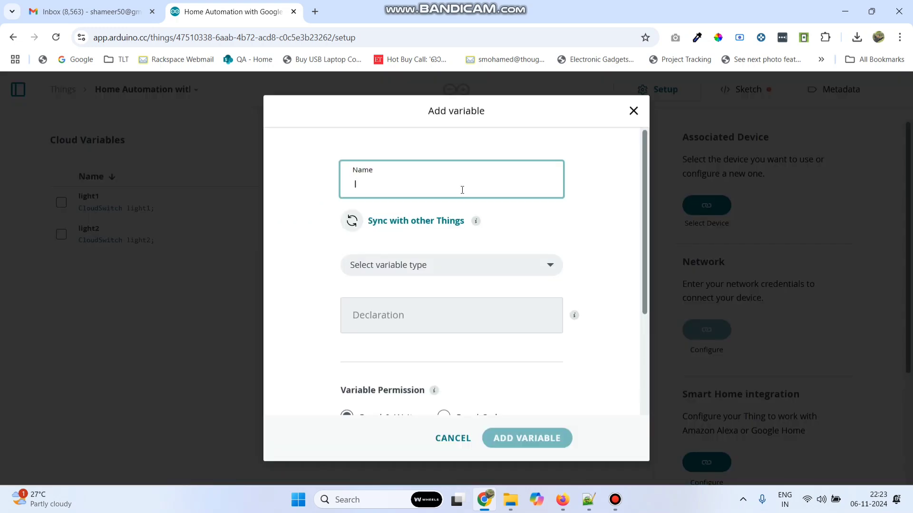
{"action": "left_click", "coordinate": [404, 258]}
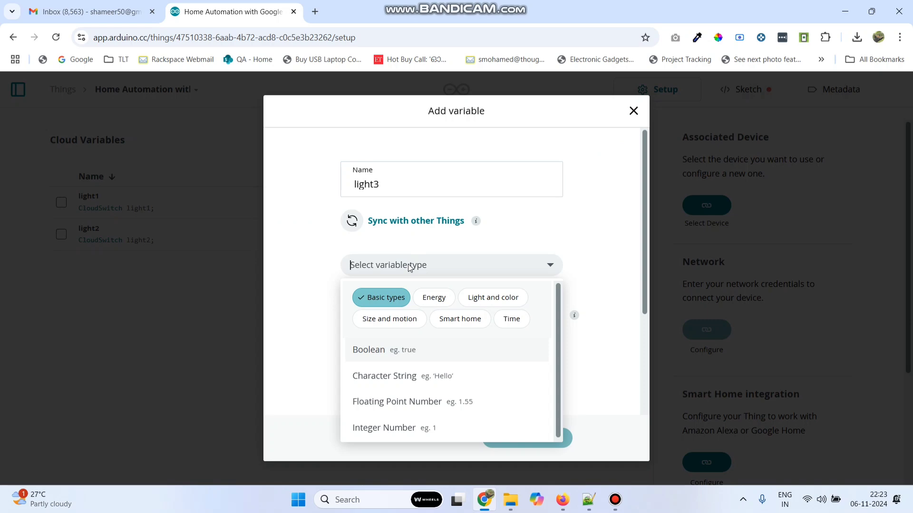
{"action": "left_click", "coordinate": [460, 318]}
{"action": "scroll", "coordinate": [452, 363], "scroll_direction": "down", "scroll_amount": 5}
{"action": "left_click", "coordinate": [377, 385]}
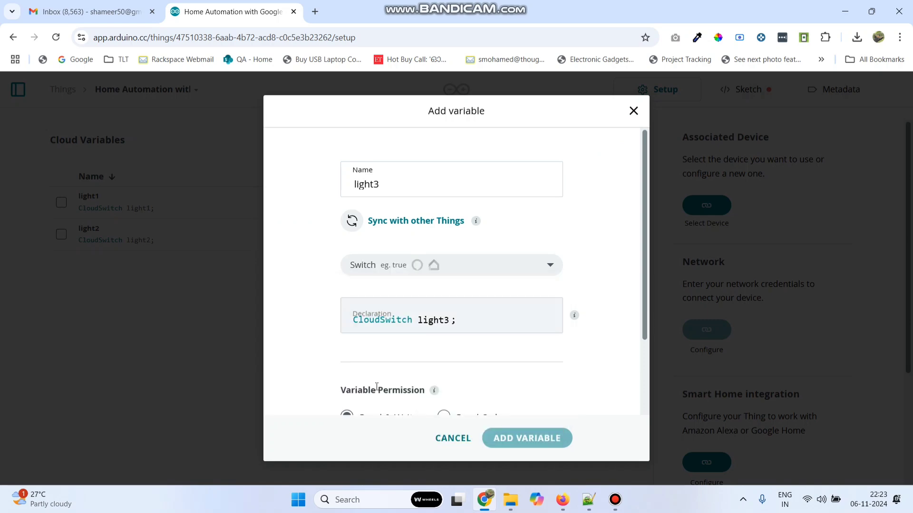
{"action": "left_click", "coordinate": [500, 438]}
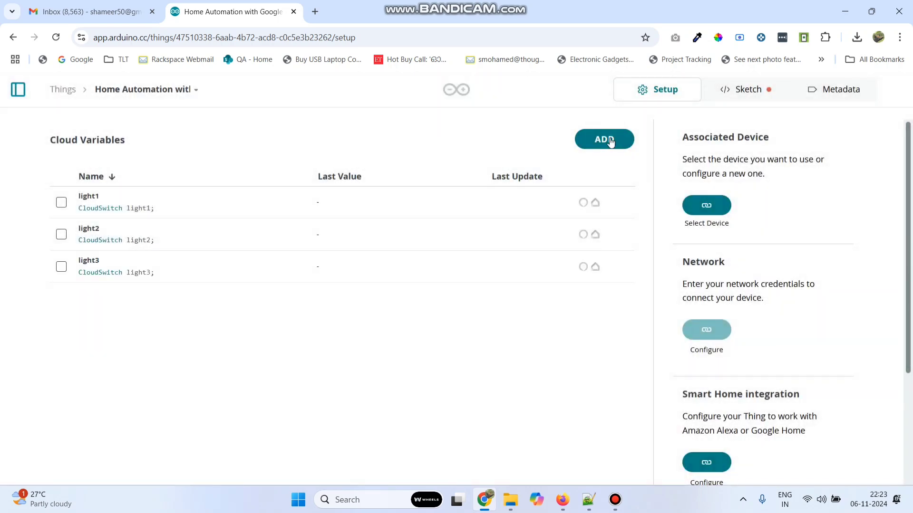
Step: Add a cloud variable named light4 of the Smart home type Switch
{"action": "left_click", "coordinate": [604, 139]}
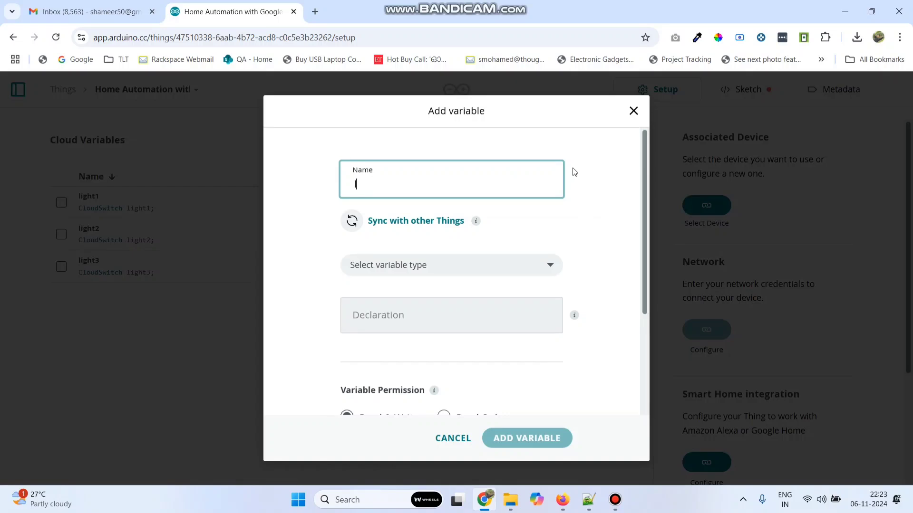
{"action": "left_click", "coordinate": [426, 264]}
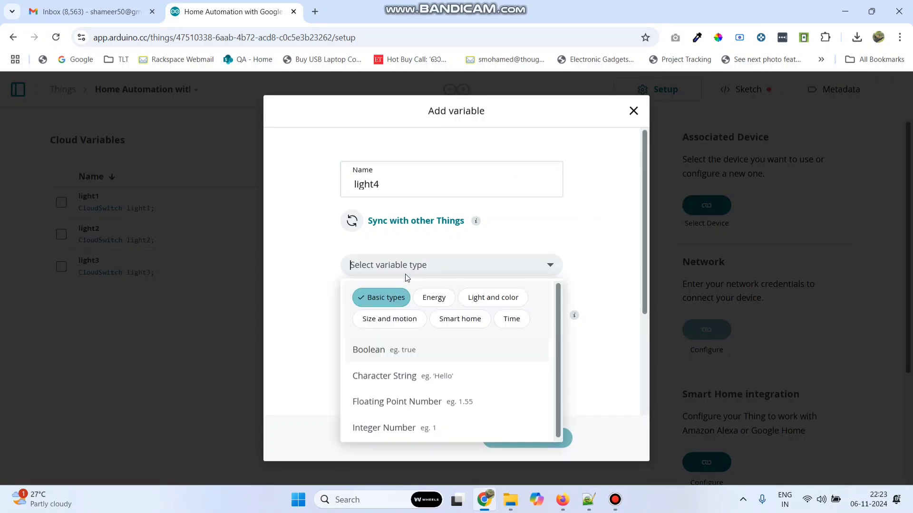
{"action": "left_click", "coordinate": [460, 319]}
{"action": "scroll", "coordinate": [468, 372], "scroll_direction": "down", "scroll_amount": 2}
{"action": "scroll", "coordinate": [428, 375], "scroll_direction": "down", "scroll_amount": 2}
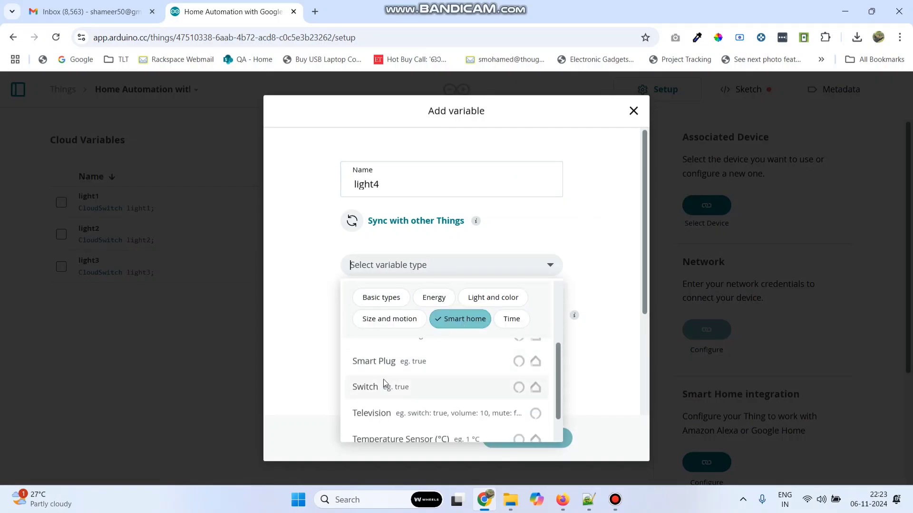
{"action": "left_click", "coordinate": [383, 384]}
{"action": "left_click", "coordinate": [508, 438]}
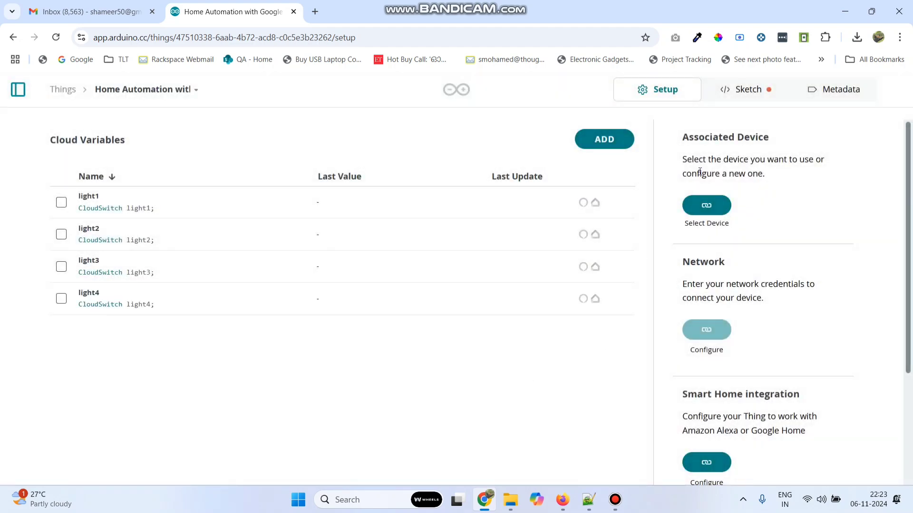
Step: Set up a new third party device for the Thing, choosing the ESP32 type and the ESP32 Dev Module model
{"action": "left_click", "coordinate": [706, 210]}
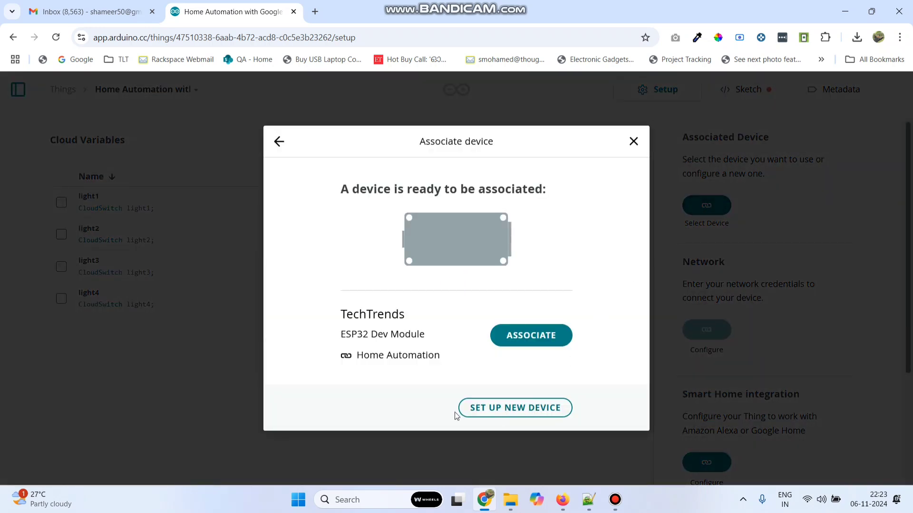
{"action": "left_click", "coordinate": [509, 410]}
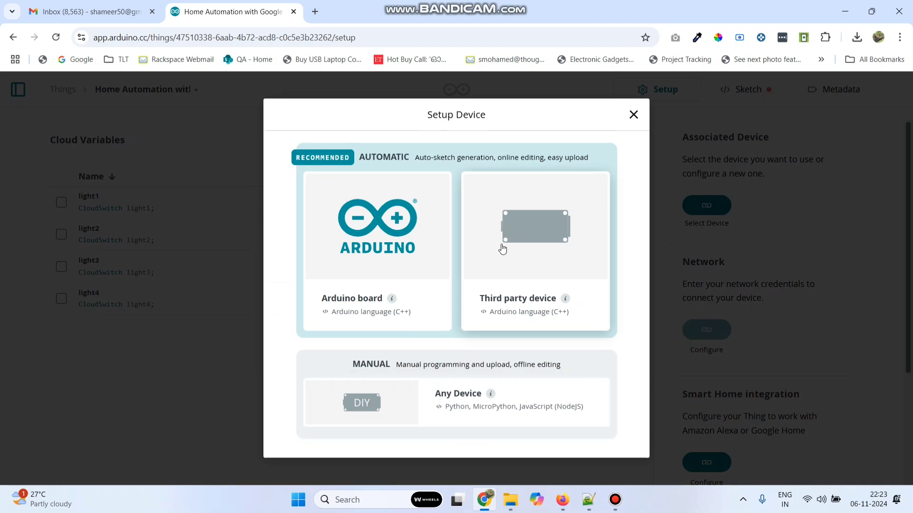
{"action": "left_click", "coordinate": [516, 251]}
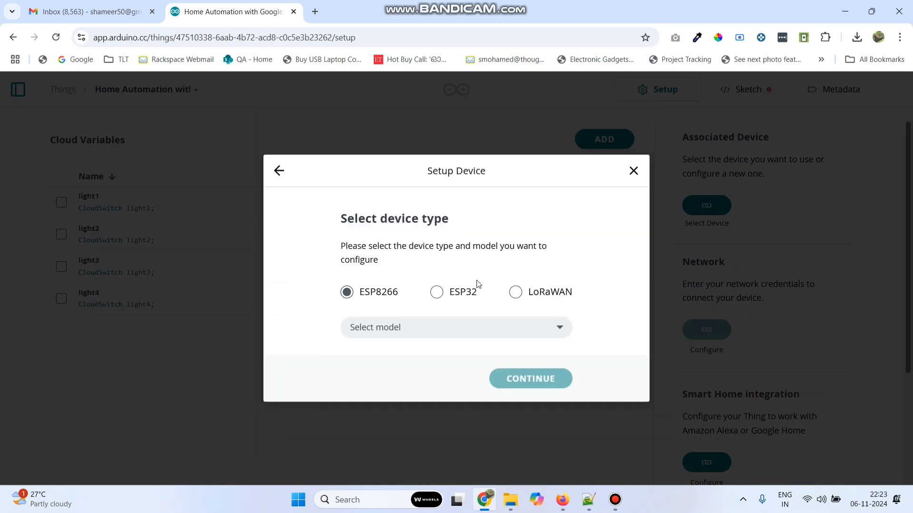
{"action": "left_click", "coordinate": [437, 295]}
{"action": "left_click", "coordinate": [437, 330]}
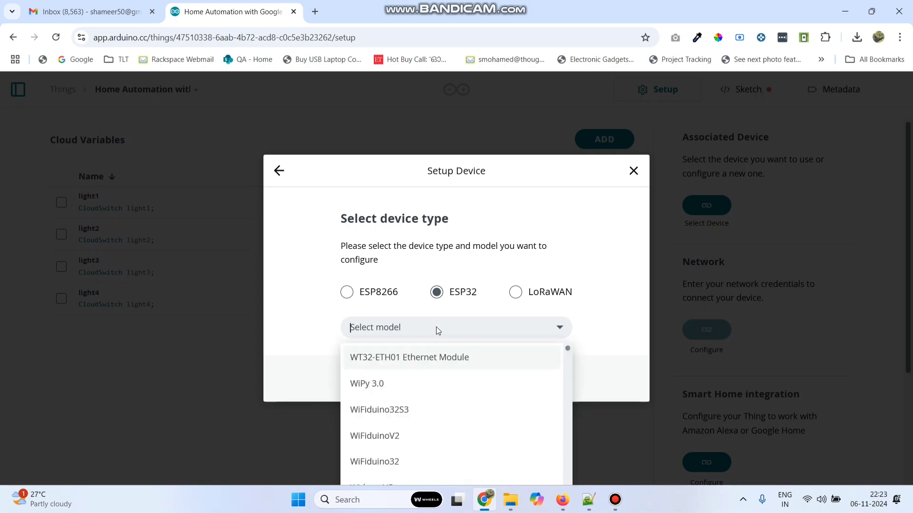
{"action": "type", "text": "esp"}
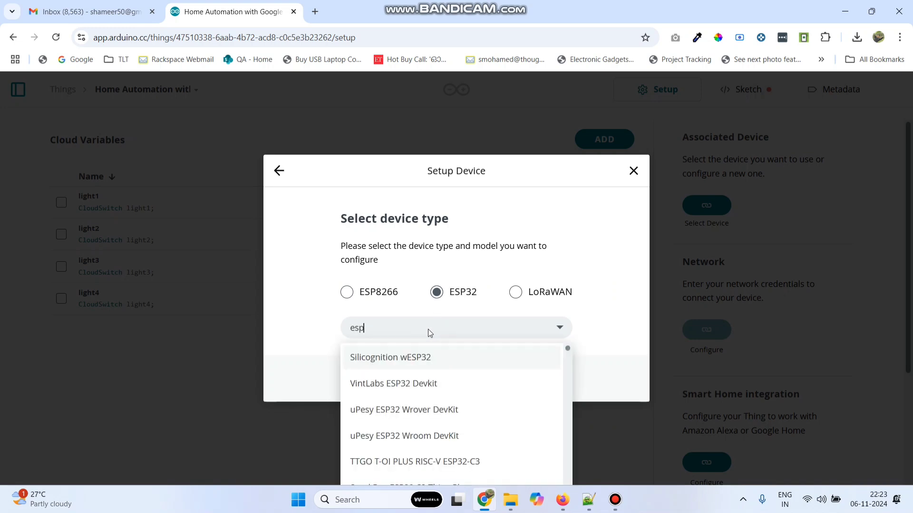
{"action": "type", "text": "32 dev"}
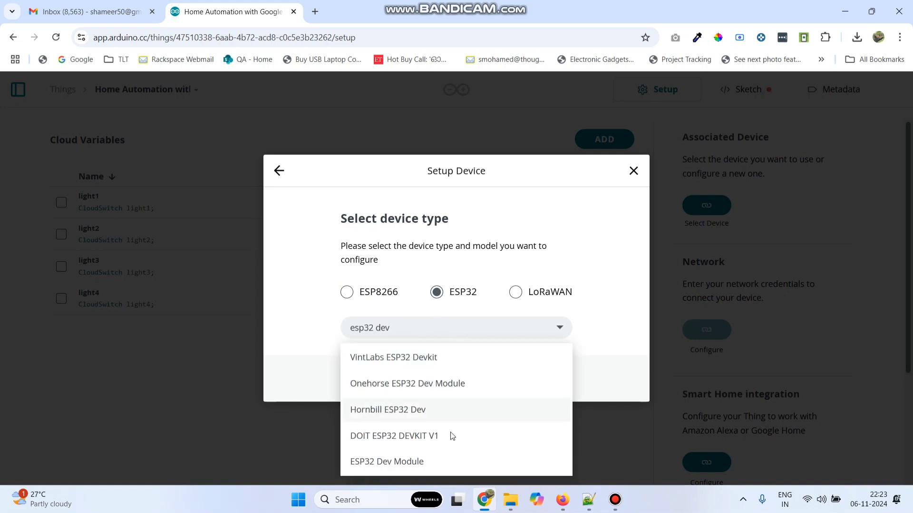
{"action": "left_click", "coordinate": [370, 462]}
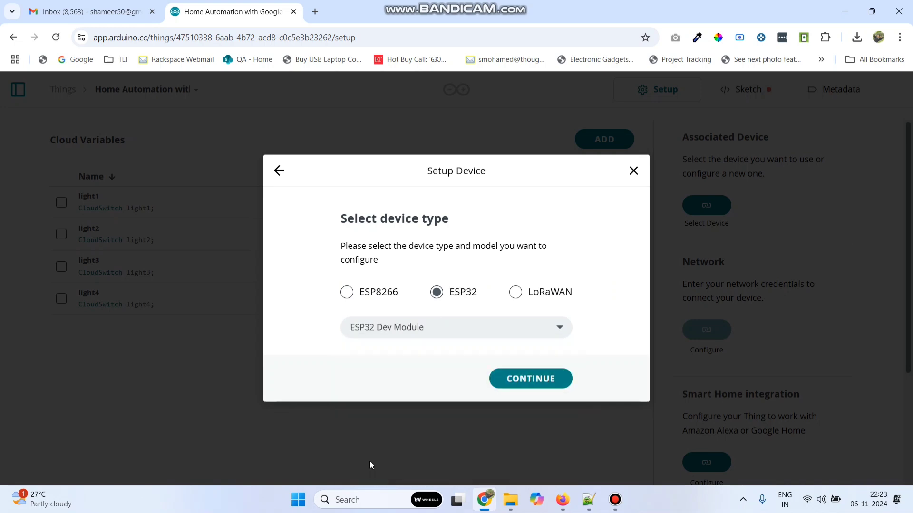
{"action": "left_click", "coordinate": [497, 379]}
Step: Replace the suggested device name with TechTrends followed by the owner's first name, and submit it
{"action": "double_click", "coordinate": [449, 363]}
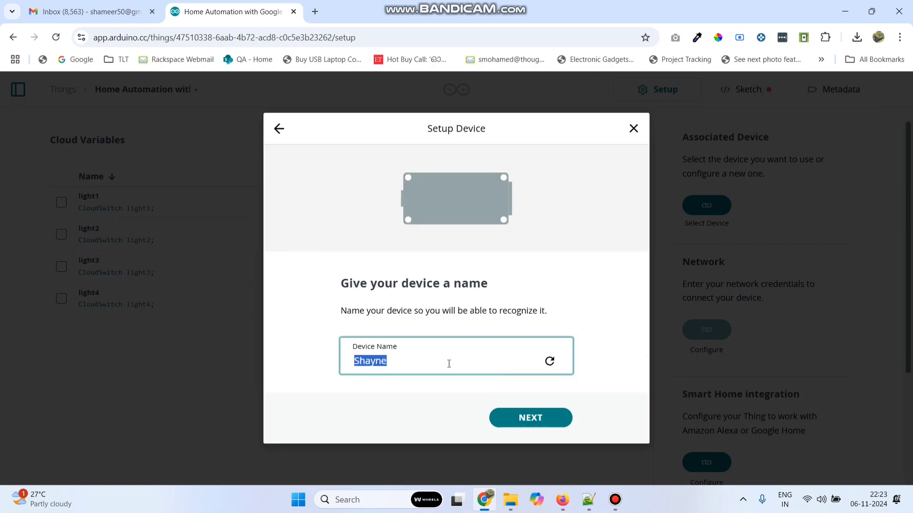
{"action": "type", "text": "TechTrends"}
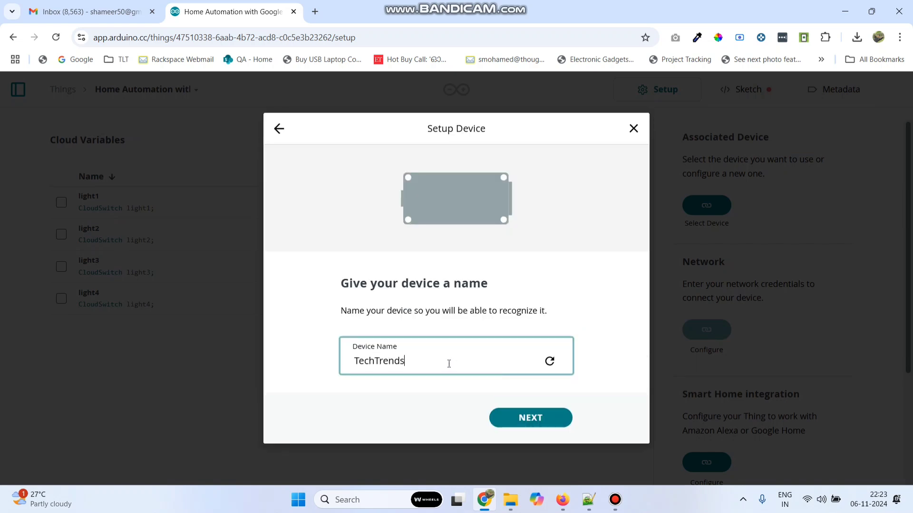
{"action": "left_click", "coordinate": [509, 420]}
Step: Confirm that the Device ID and Secret Key are saved, copy the secret key, and finish the device setup
{"action": "scroll", "coordinate": [544, 326], "scroll_direction": "down", "scroll_amount": 3}
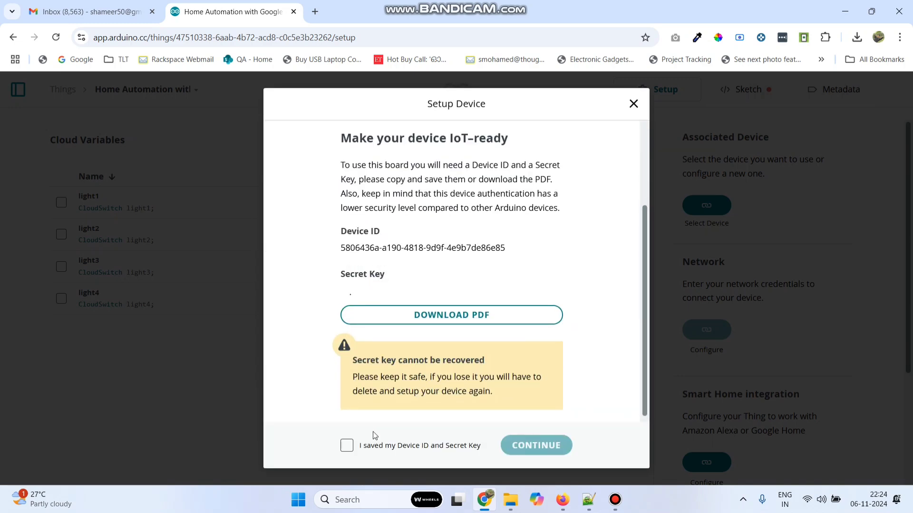
{"action": "left_click", "coordinate": [346, 449]}
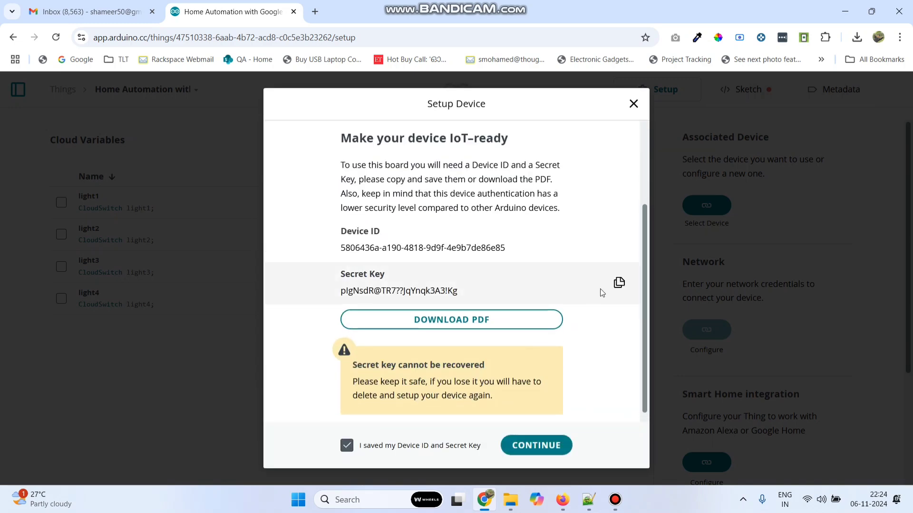
{"action": "left_click", "coordinate": [620, 283]}
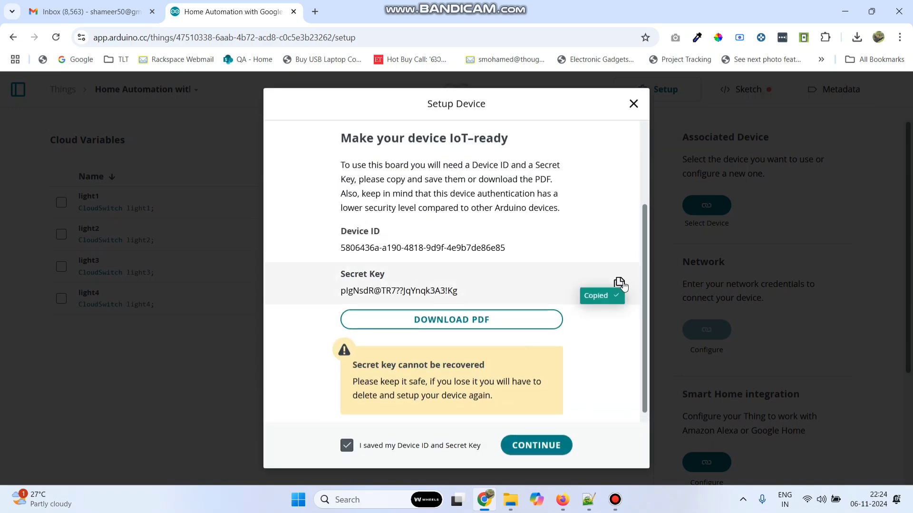
{"action": "left_click", "coordinate": [533, 444]}
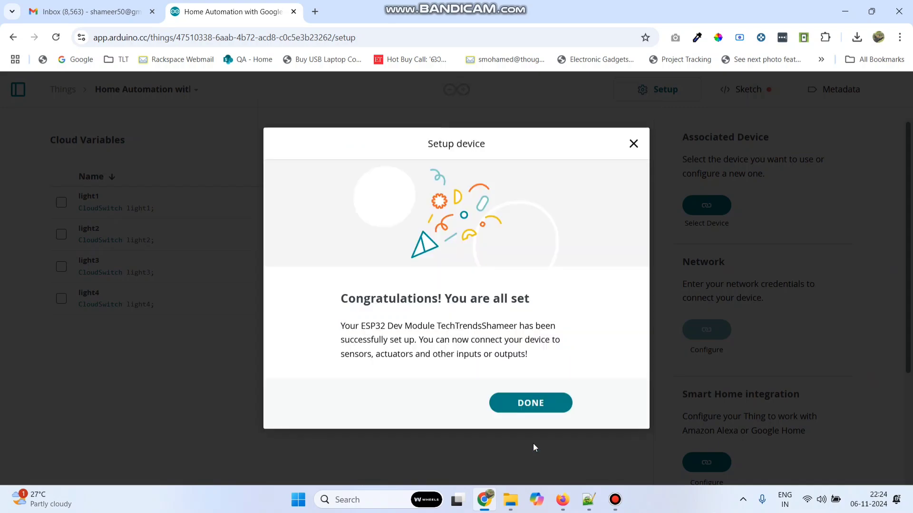
{"action": "left_click", "coordinate": [525, 402]}
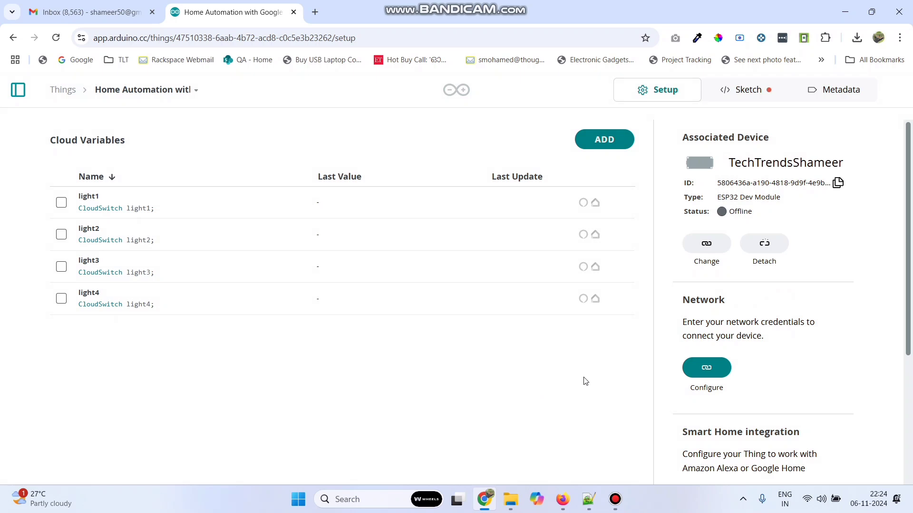
Step: Configure the device's network with the autofilled Wi-Fi name and password, paste the copied secret key, and save
{"action": "scroll", "coordinate": [687, 384], "scroll_direction": "down", "scroll_amount": 1}
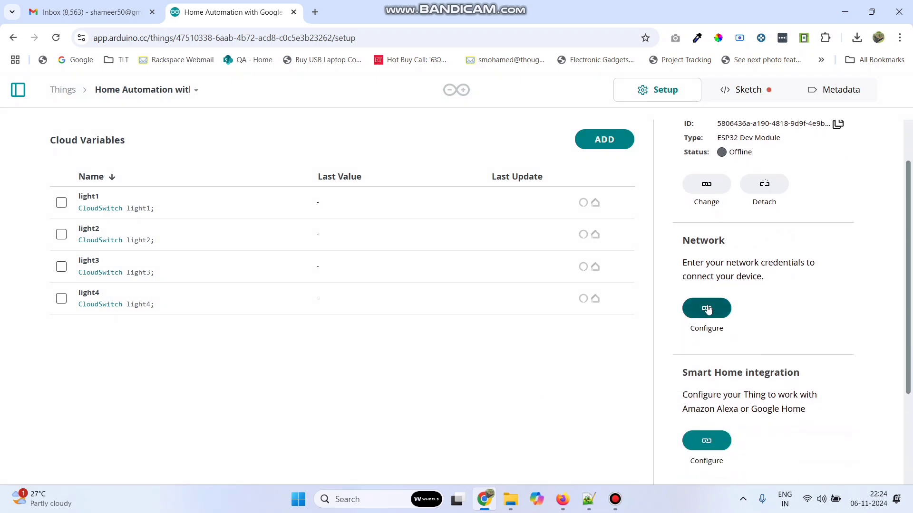
{"action": "left_click", "coordinate": [707, 309]}
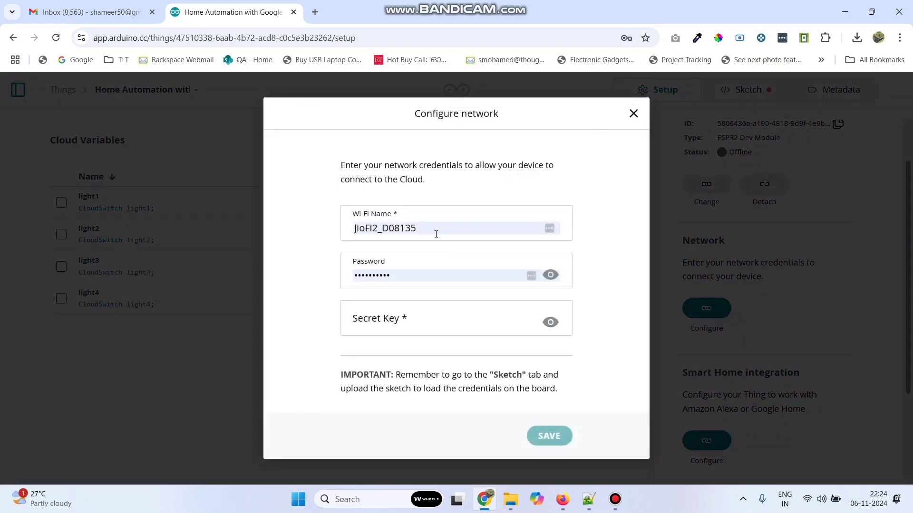
{"action": "left_click", "coordinate": [403, 317]}
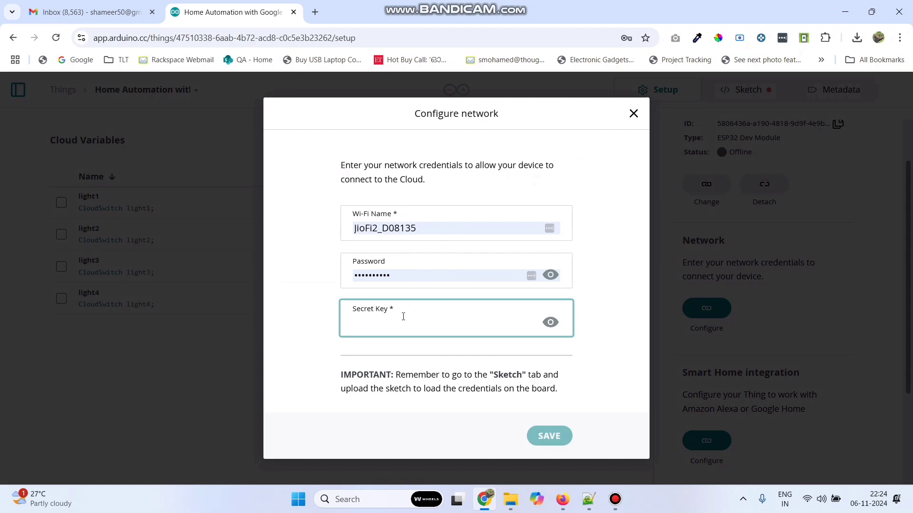
{"action": "key", "text": "ctrl+v"}
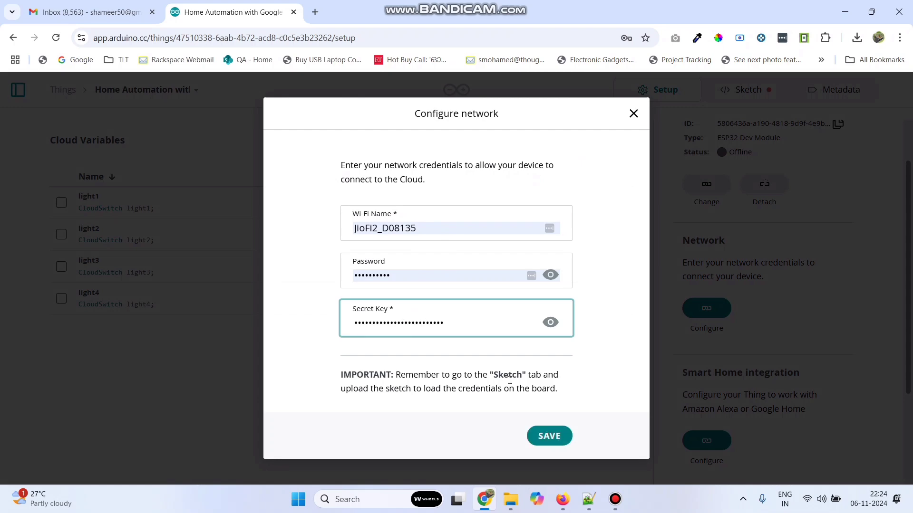
{"action": "left_click", "coordinate": [551, 436]}
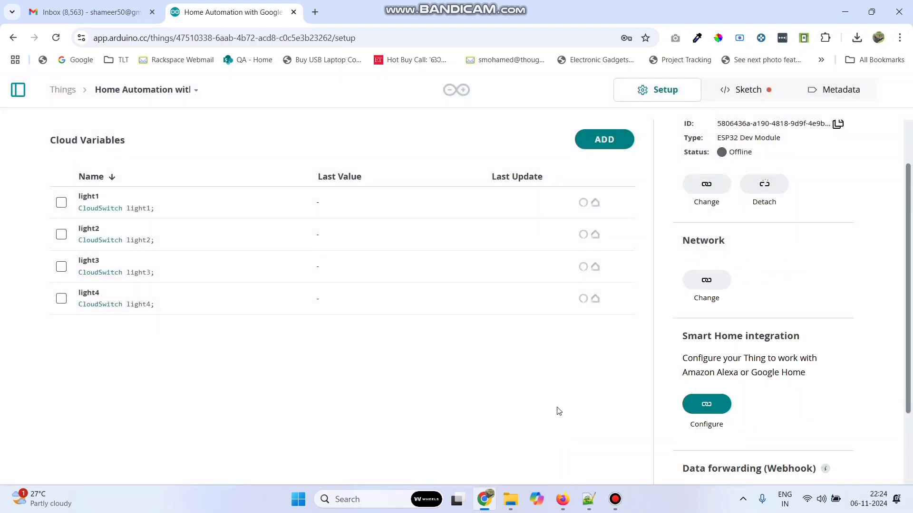
Step: Configure the Thing's Smart Home integration to connect to Google Home and acknowledge the preparation instructions
{"action": "scroll", "coordinate": [834, 335], "scroll_direction": "down", "scroll_amount": 3}
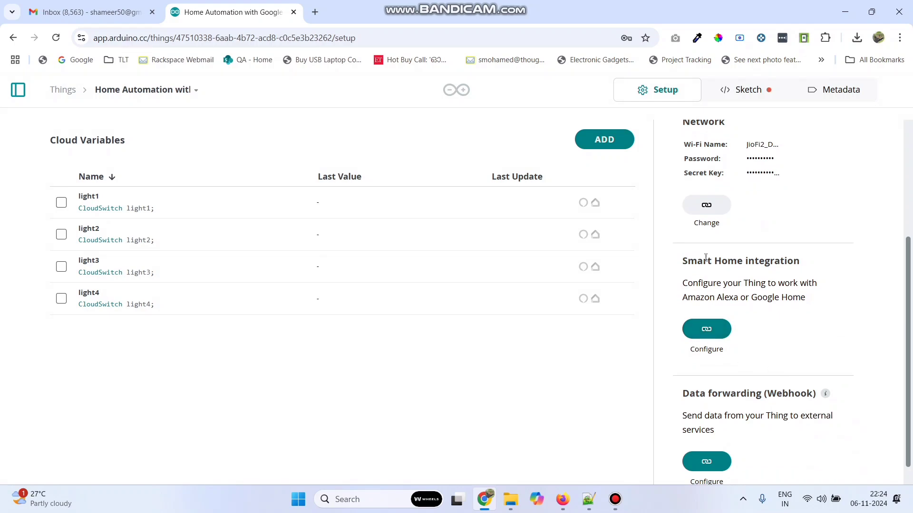
{"action": "left_click", "coordinate": [721, 335]}
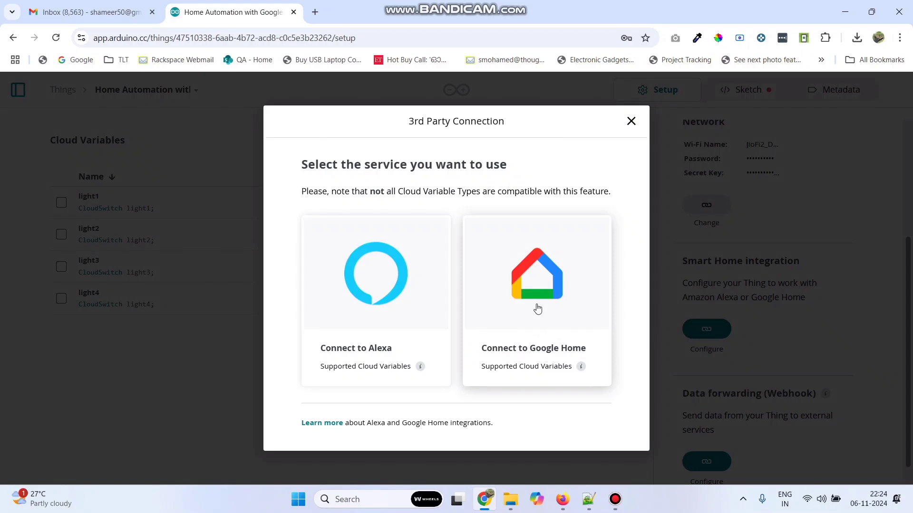
{"action": "left_click", "coordinate": [554, 339]}
{"action": "scroll", "coordinate": [566, 352], "scroll_direction": "down", "scroll_amount": 1}
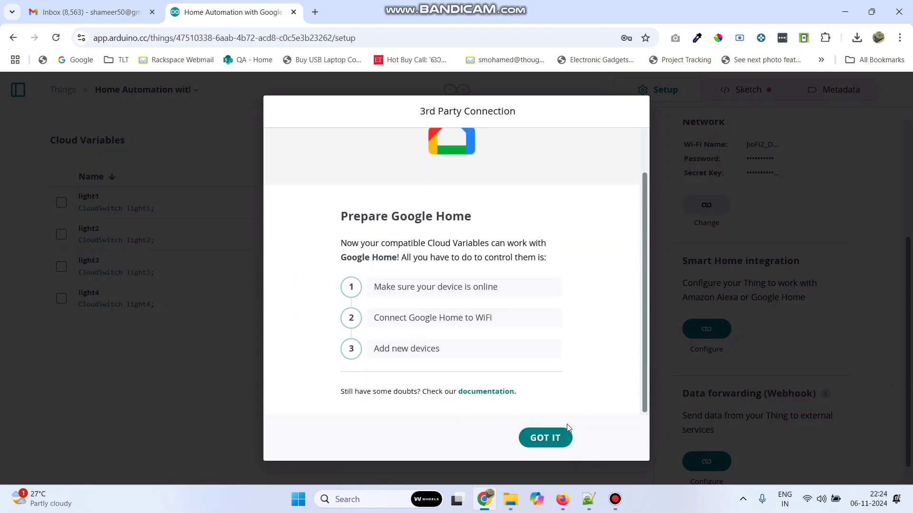
{"action": "left_click", "coordinate": [539, 438]}
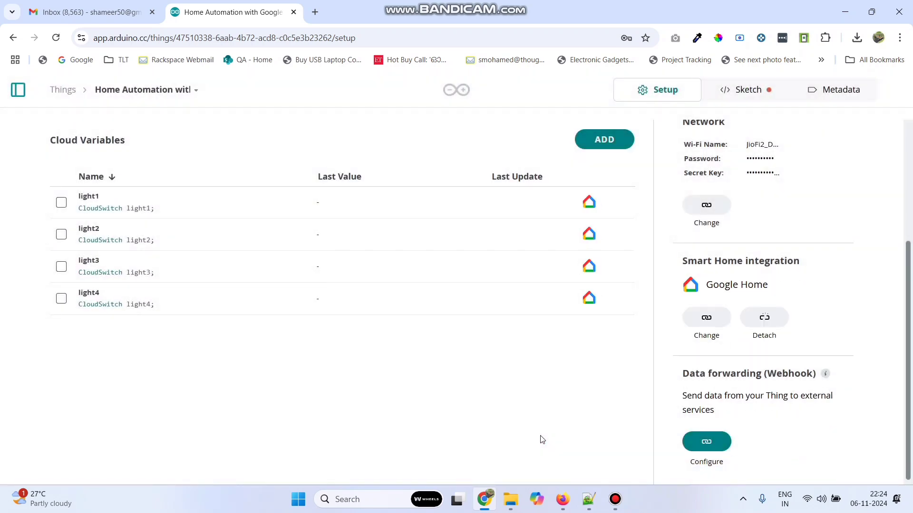
Step: Go to the account's dashboards and create a new dashboard
{"action": "left_click", "coordinate": [19, 92]}
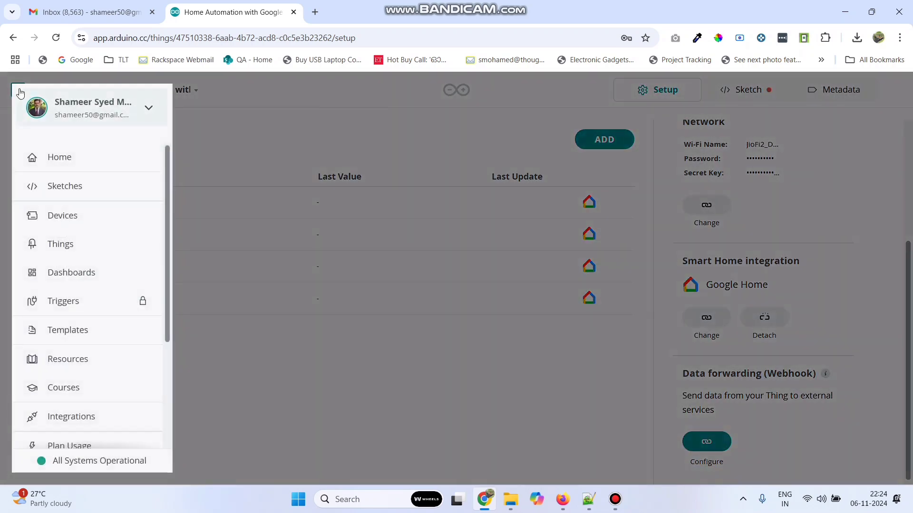
{"action": "left_click", "coordinate": [83, 274]}
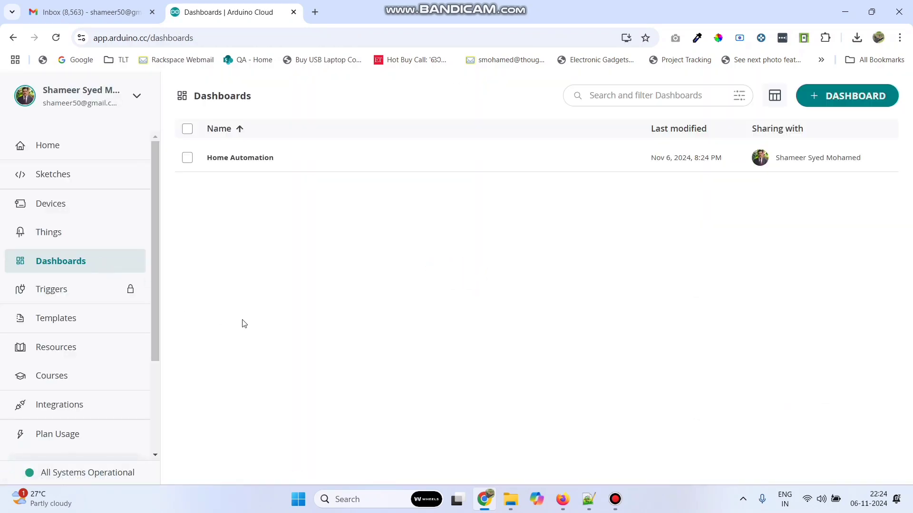
{"action": "left_click", "coordinate": [850, 96]}
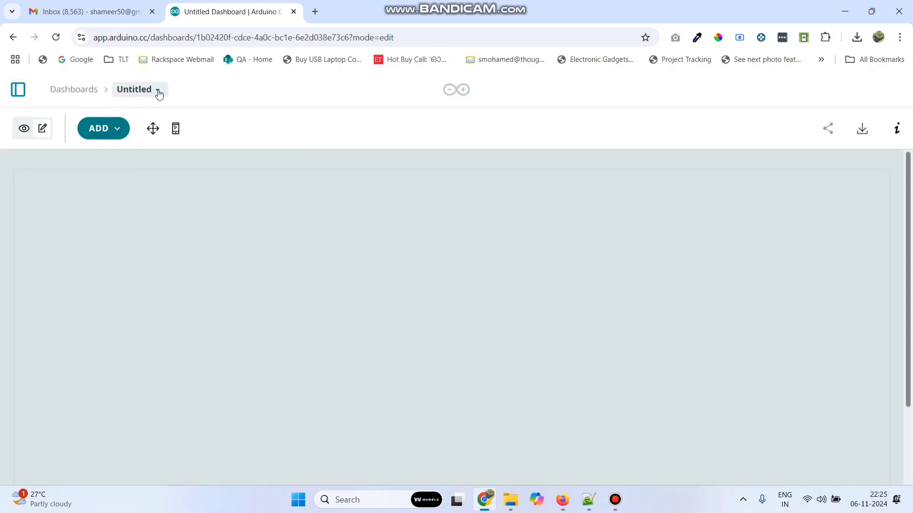
Step: Rename the untitled dashboard to Home Automation with Google Assistant
{"action": "left_click", "coordinate": [156, 90]}
{"action": "left_click", "coordinate": [159, 115]}
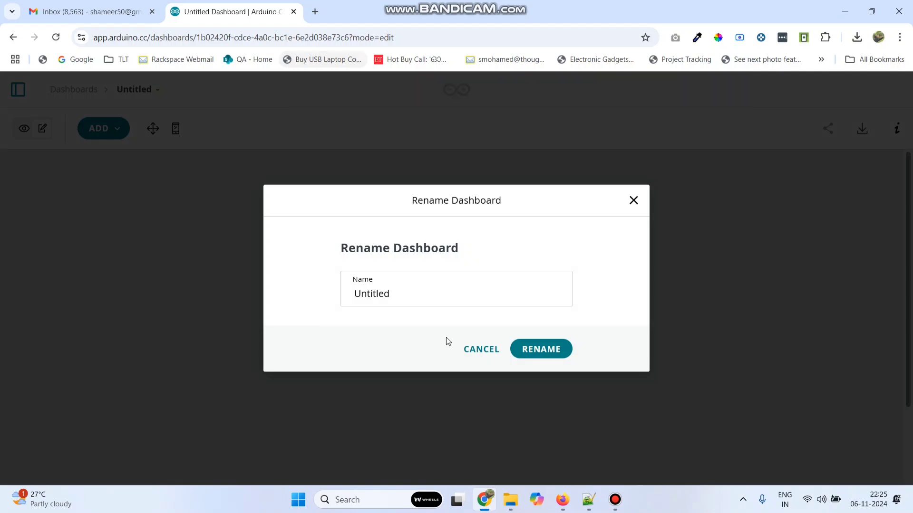
{"action": "double_click", "coordinate": [428, 284]}
{"action": "type", "text": "Hoem"}
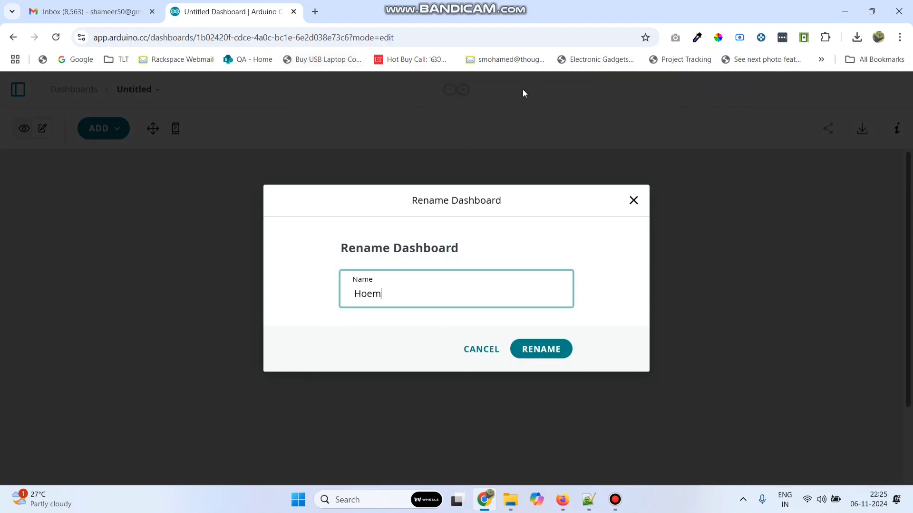
{"action": "key", "text": "BackSpace"}
{"action": "key", "text": "BackSpace"}
{"action": "type", "text": "me Automation with"}
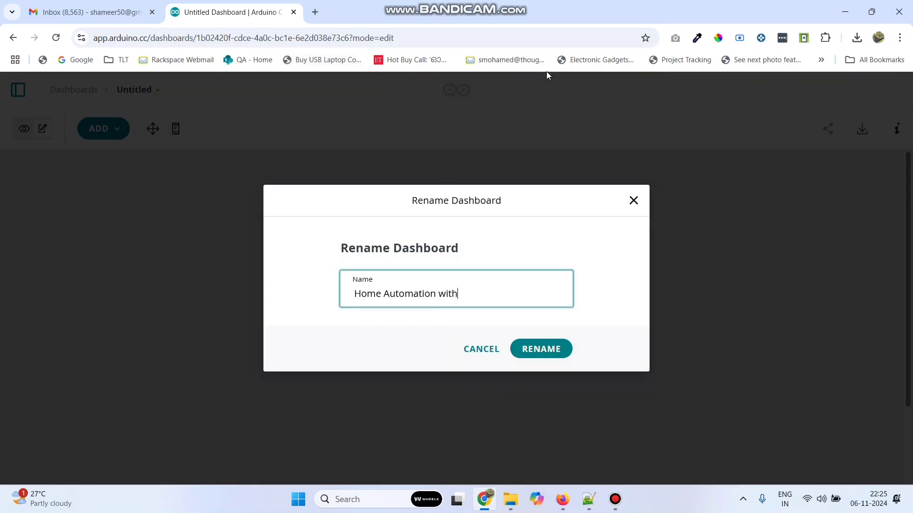
{"action": "type", "text": " Google Assistant"}
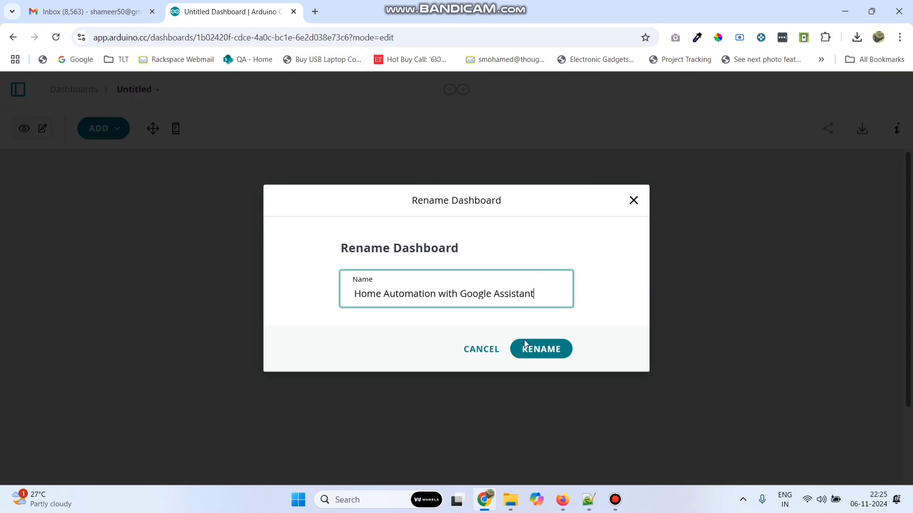
{"action": "left_click", "coordinate": [540, 350]}
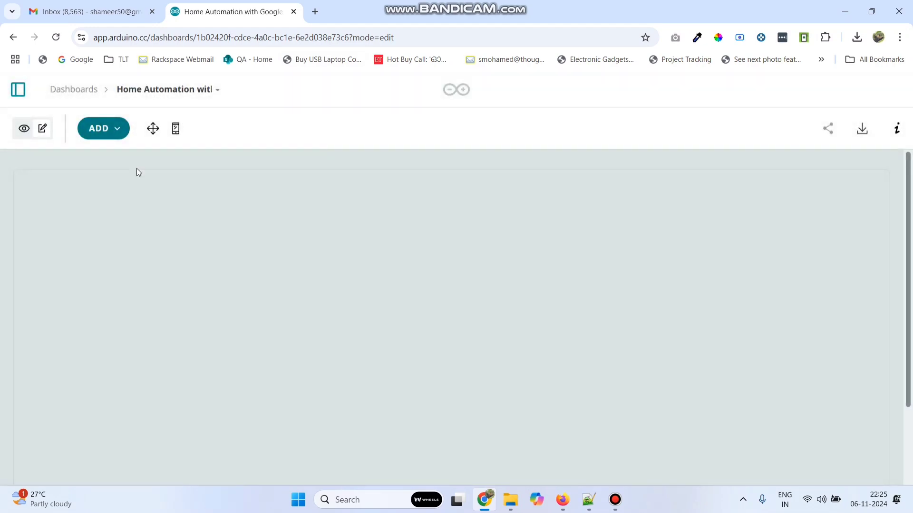
Step: Add a Switch widget to the dashboard and name it Switch1
{"action": "left_click", "coordinate": [113, 132]}
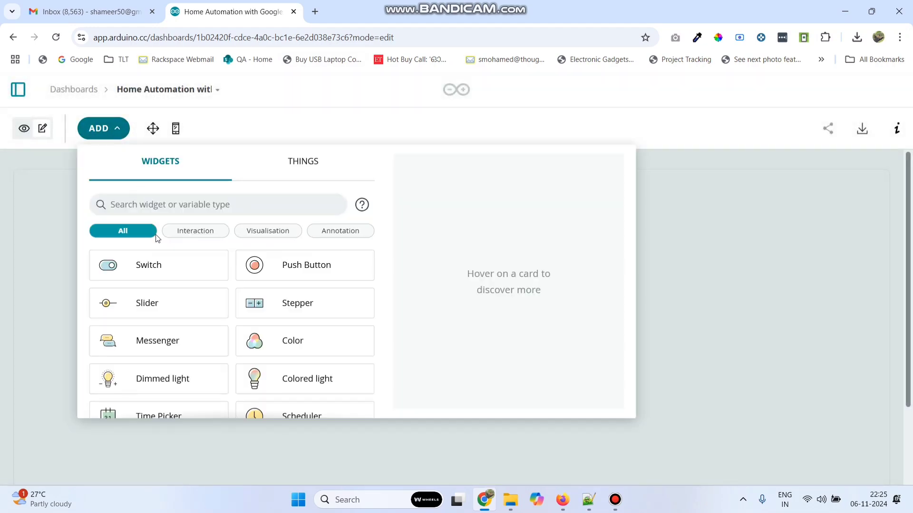
{"action": "left_click", "coordinate": [149, 266]}
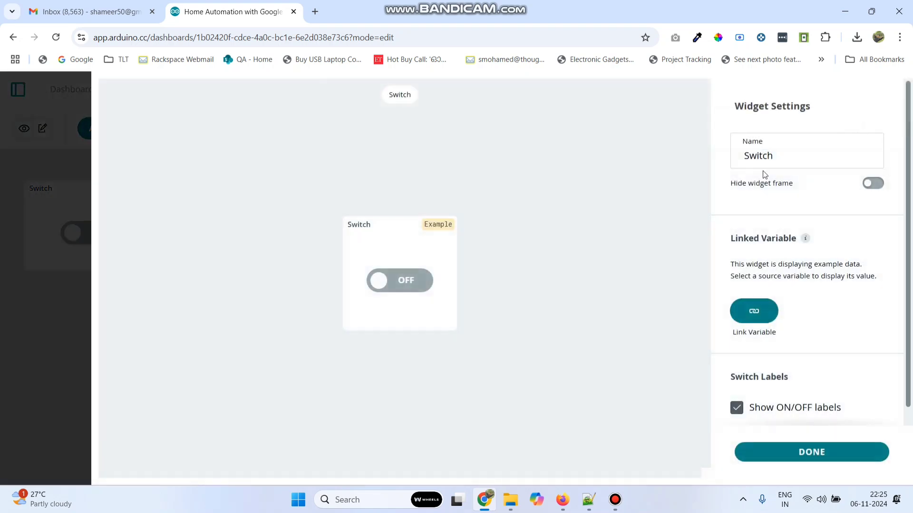
{"action": "double_click", "coordinate": [817, 157]}
{"action": "left_click", "coordinate": [817, 157]}
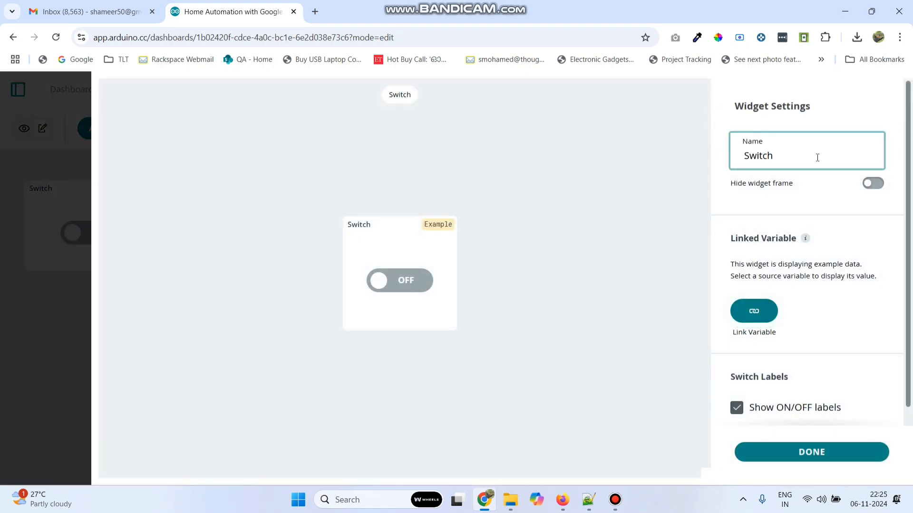
{"action": "type", "text": "1"}
Step: Link Switch1 to the light1 variable of the Home Automation with Google Assistant and ESP32 Thing, and finish the widget
{"action": "left_click", "coordinate": [777, 310]}
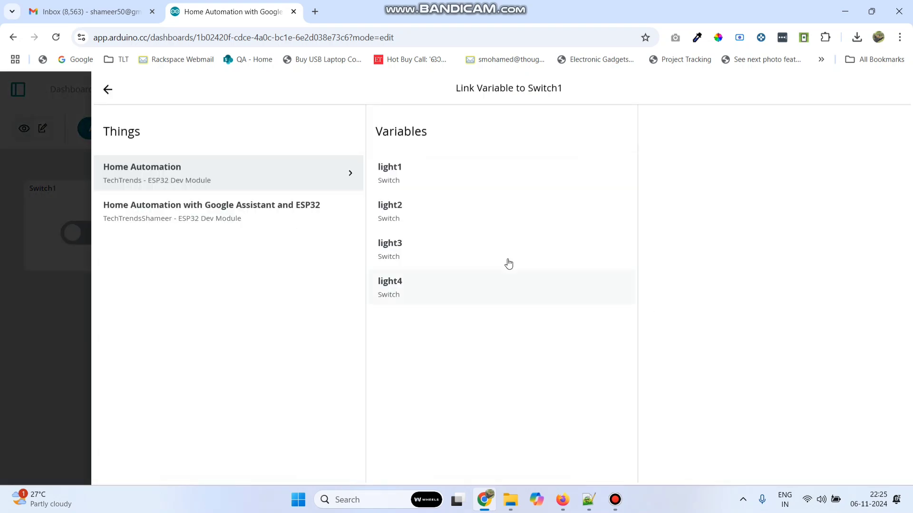
{"action": "left_click", "coordinate": [193, 217]}
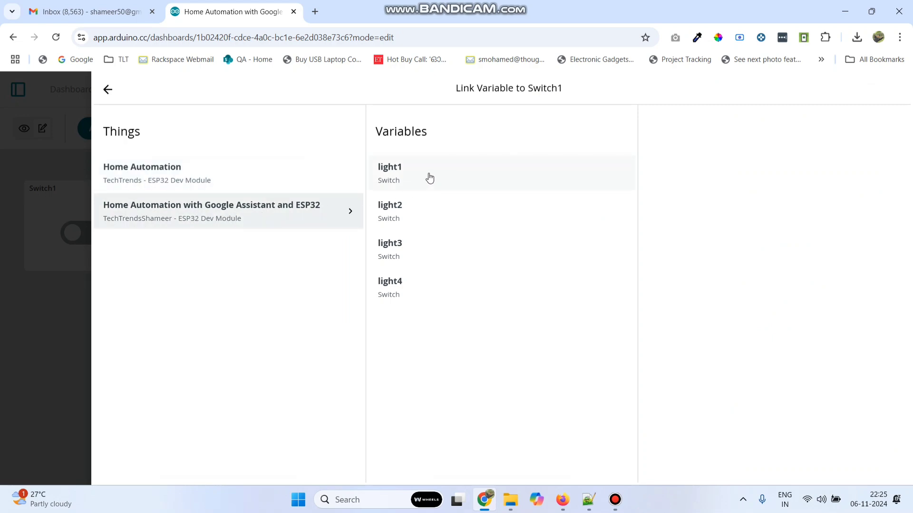
{"action": "left_click", "coordinate": [408, 177]}
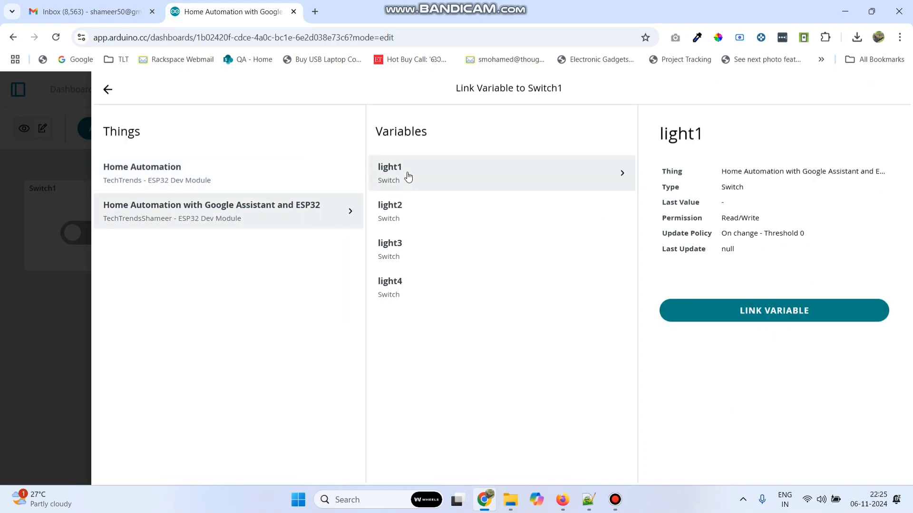
{"action": "left_click", "coordinate": [758, 312]}
{"action": "scroll", "coordinate": [803, 380], "scroll_direction": "down", "scroll_amount": 2}
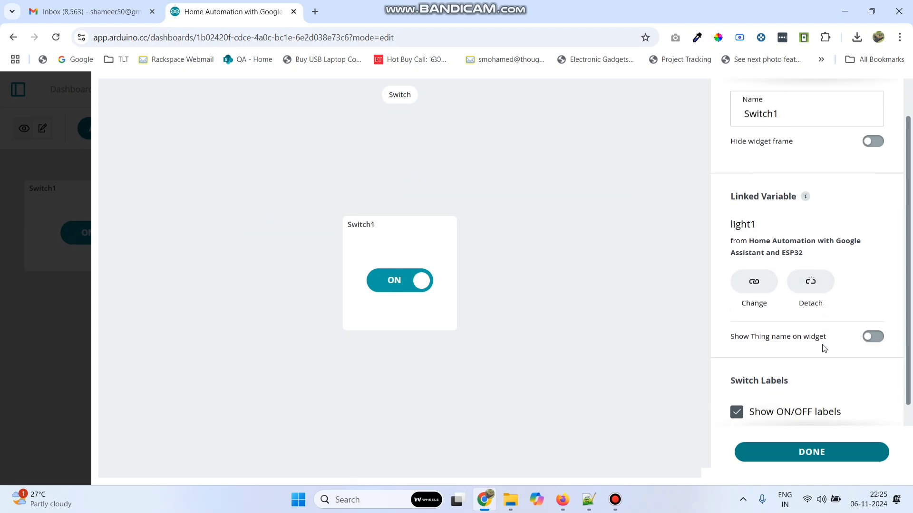
{"action": "left_click", "coordinate": [803, 454]}
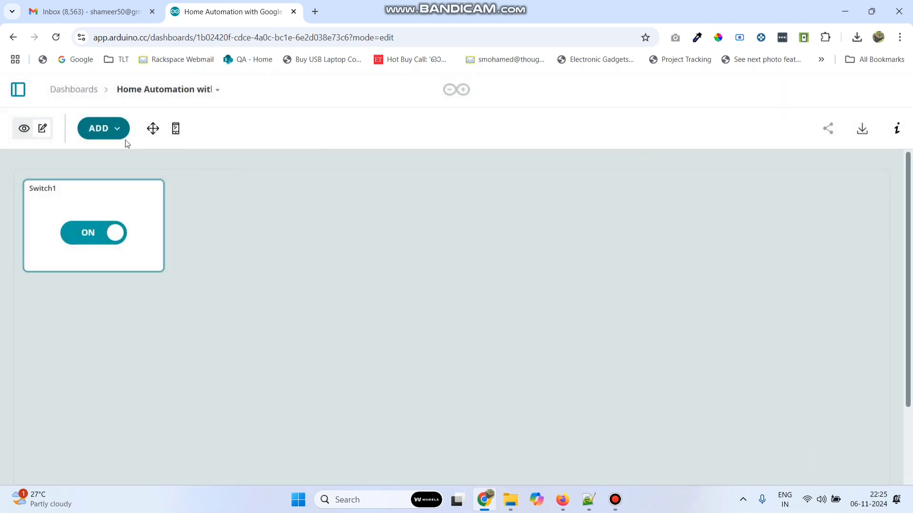
Step: Add a second Switch widget to the dashboard and name it Switch2
{"action": "left_click", "coordinate": [118, 134]}
{"action": "left_click", "coordinate": [149, 264]}
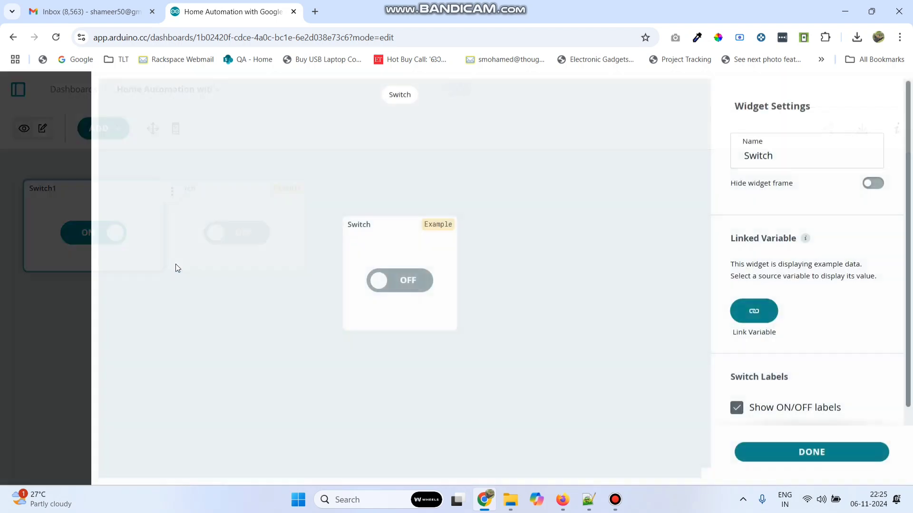
{"action": "double_click", "coordinate": [845, 157]}
{"action": "left_click", "coordinate": [846, 157]}
{"action": "type", "text": "2"}
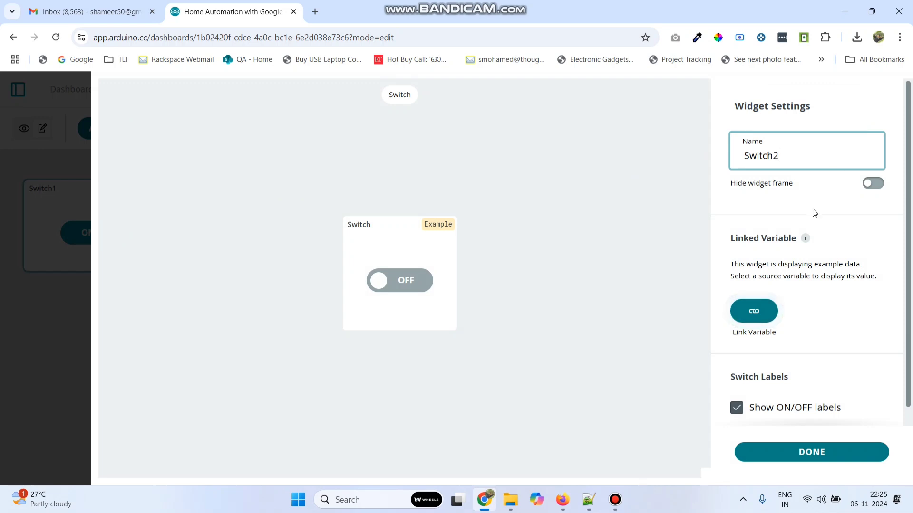
Step: Link Switch2 to the light2 variable of the Home Automation with Google Assistant and ESP32 Thing, and finish the widget
{"action": "left_click", "coordinate": [754, 311]}
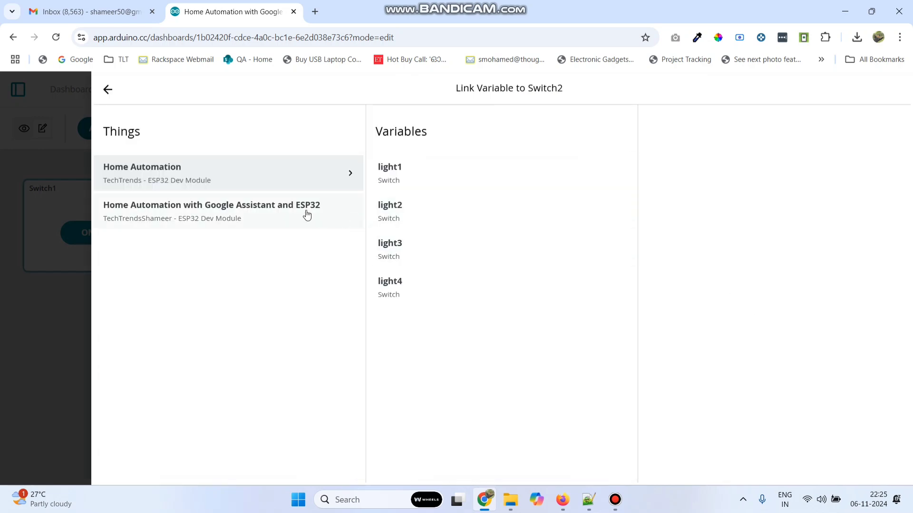
{"action": "left_click", "coordinate": [244, 214]}
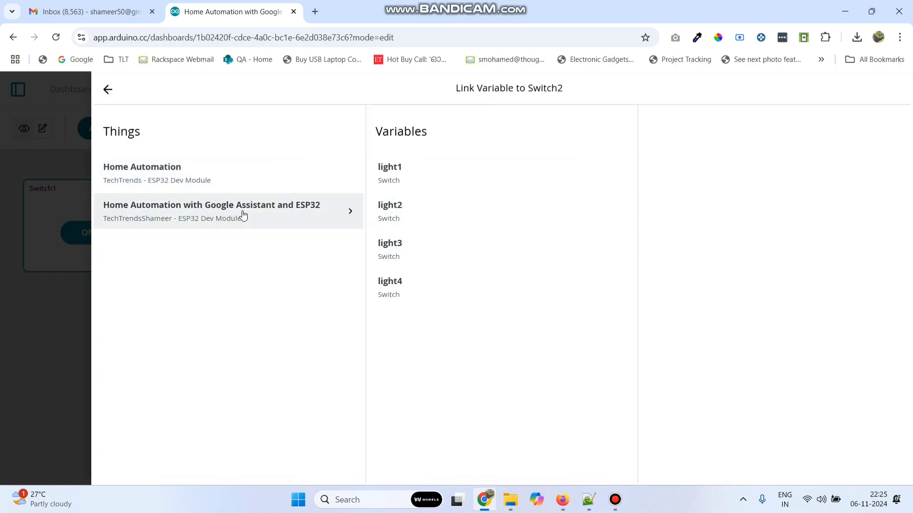
{"action": "left_click", "coordinate": [405, 215]}
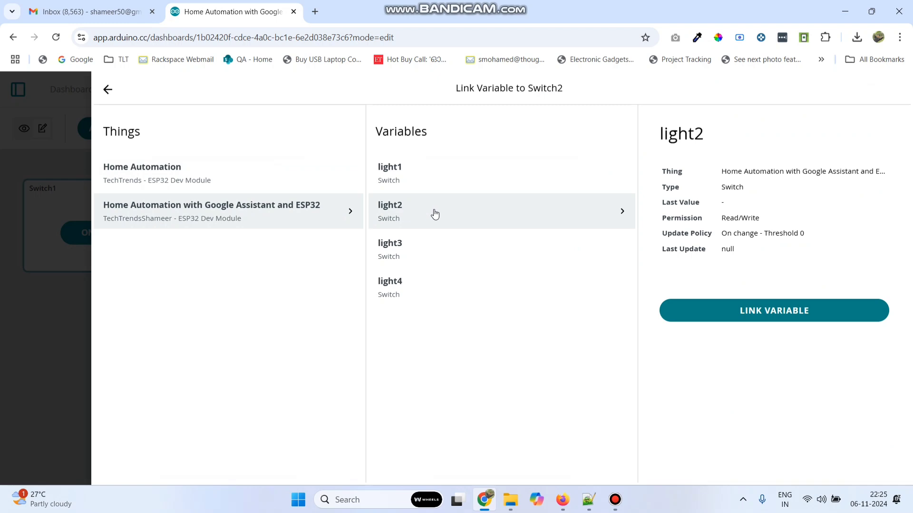
{"action": "left_click", "coordinate": [796, 309]}
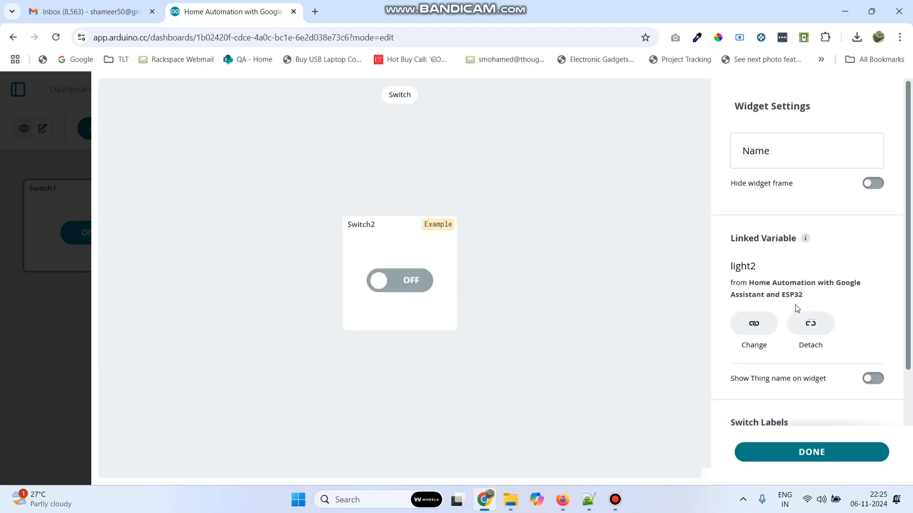
{"action": "left_click", "coordinate": [798, 452]}
Step: Add a third Switch widget to the dashboard and name it Switch3
{"action": "left_click", "coordinate": [112, 132]}
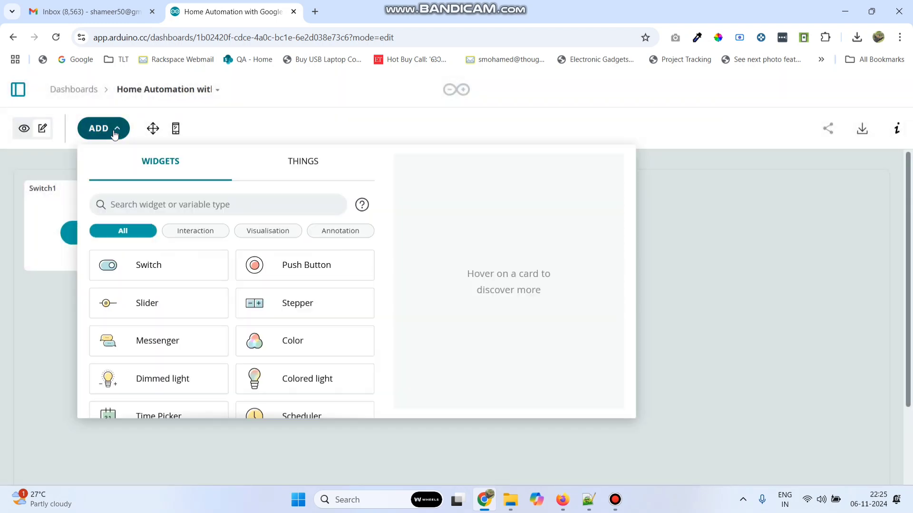
{"action": "left_click", "coordinate": [151, 265]}
{"action": "double_click", "coordinate": [826, 153]}
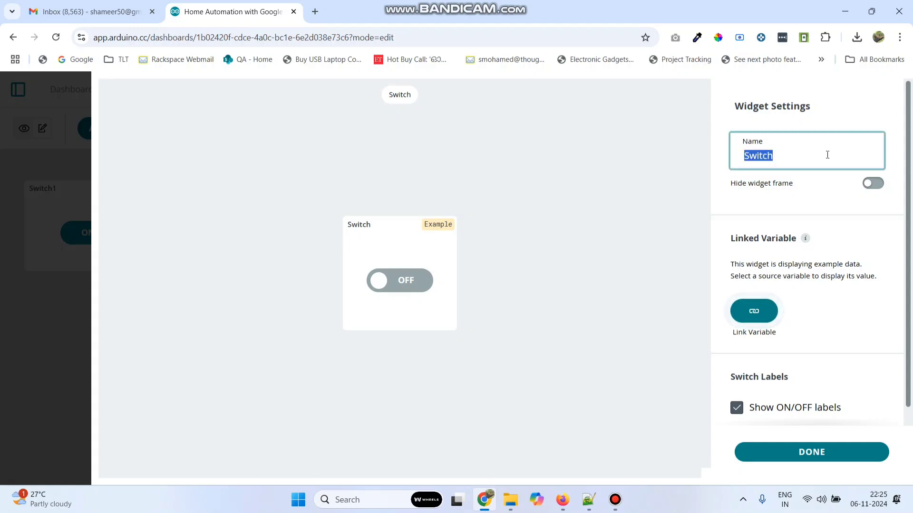
{"action": "left_click", "coordinate": [833, 156]}
{"action": "type", "text": "3"}
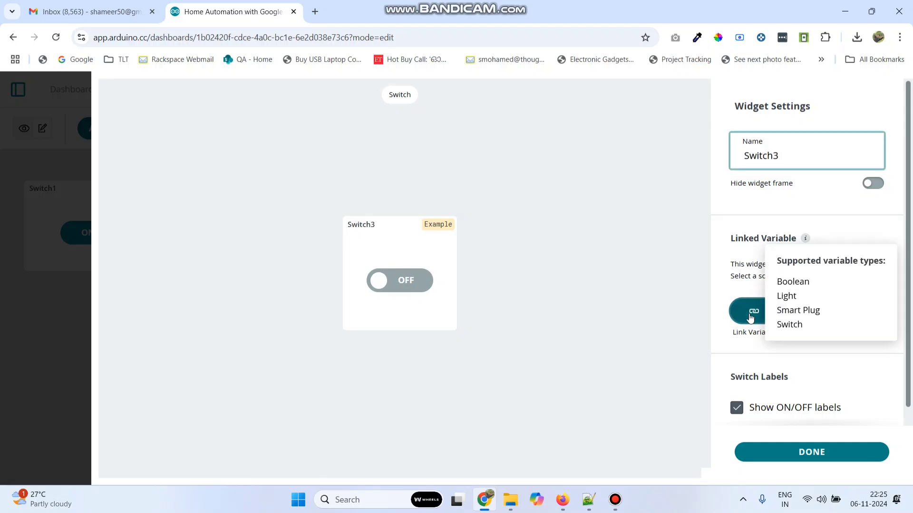
Step: Link Switch3 to the light3 variable of the Home Automation with Google Assistant and ESP32 Thing, and finish the widget
{"action": "left_click", "coordinate": [752, 312]}
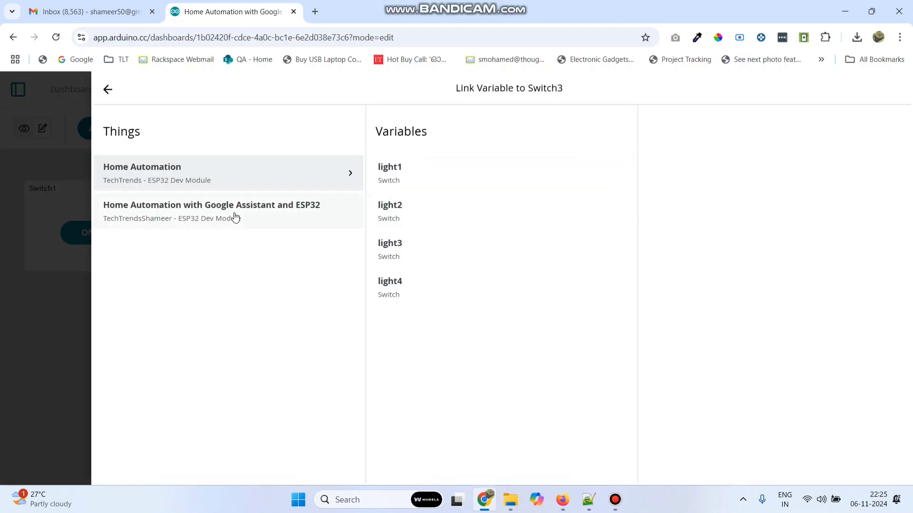
{"action": "left_click", "coordinate": [234, 217]}
{"action": "left_click", "coordinate": [397, 248]}
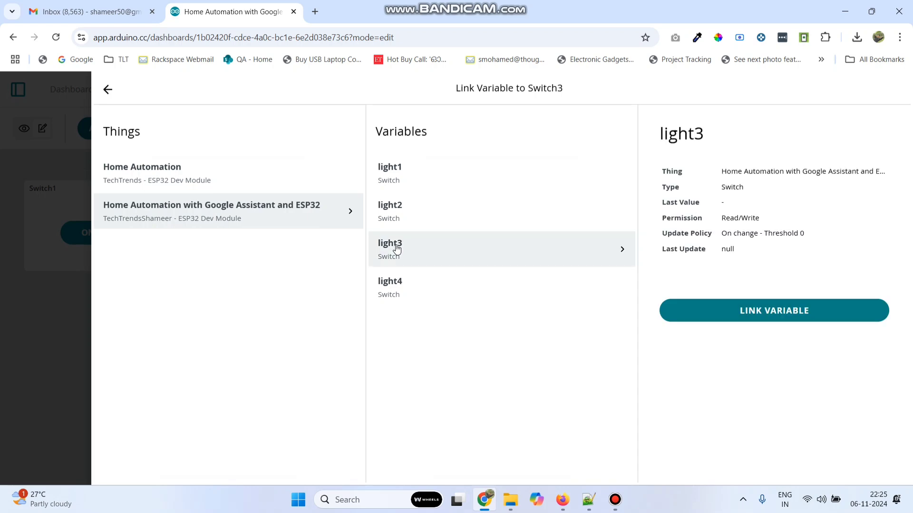
{"action": "left_click", "coordinate": [719, 316]}
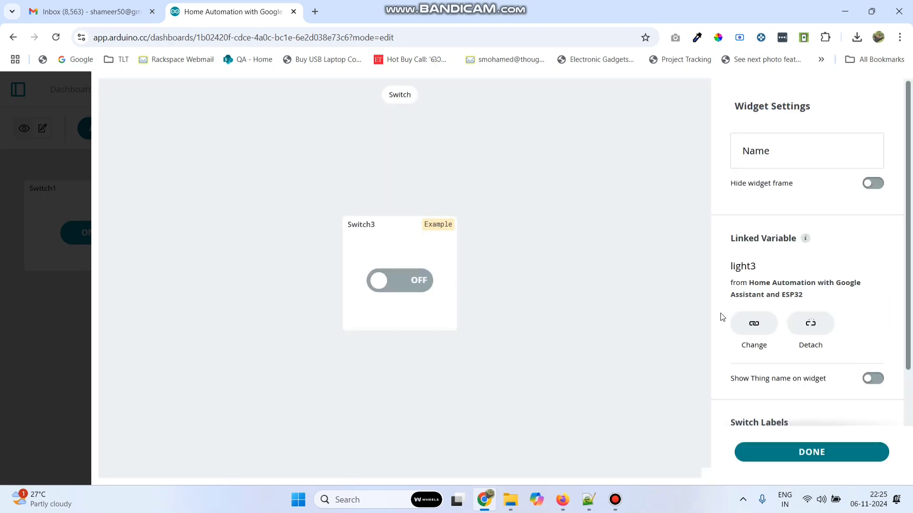
{"action": "left_click", "coordinate": [770, 459]}
Step: Add a fourth Switch widget to the dashboard and name it Switch4
{"action": "left_click", "coordinate": [109, 131]}
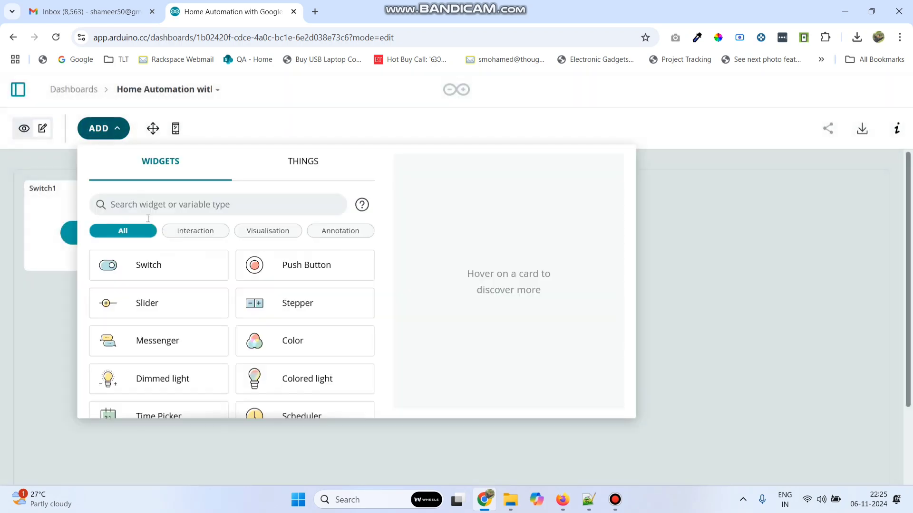
{"action": "left_click", "coordinate": [153, 265]}
{"action": "double_click", "coordinate": [844, 158]}
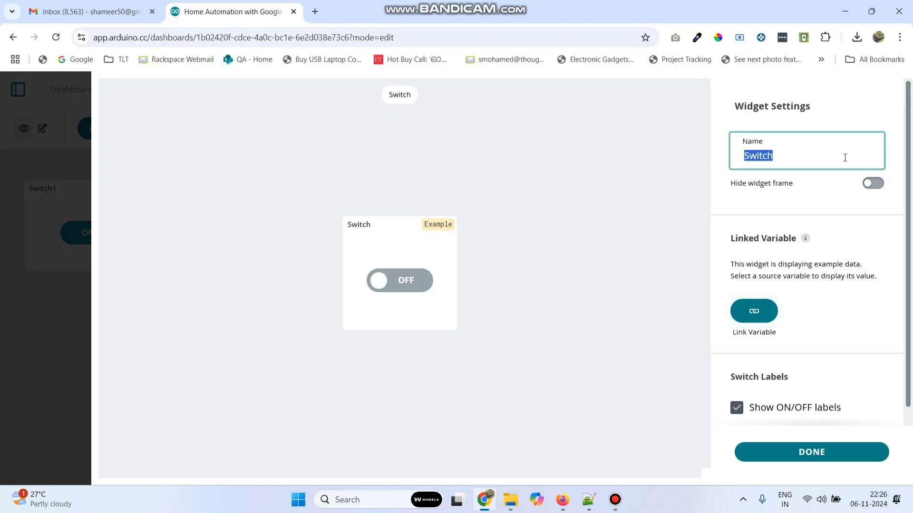
{"action": "left_click", "coordinate": [845, 157]}
{"action": "type", "text": "4"}
Step: Link Switch4 to the light4 variable of the Home Automation with Google Assistant and ESP32 Thing, and finish the widget
{"action": "left_click", "coordinate": [750, 314]}
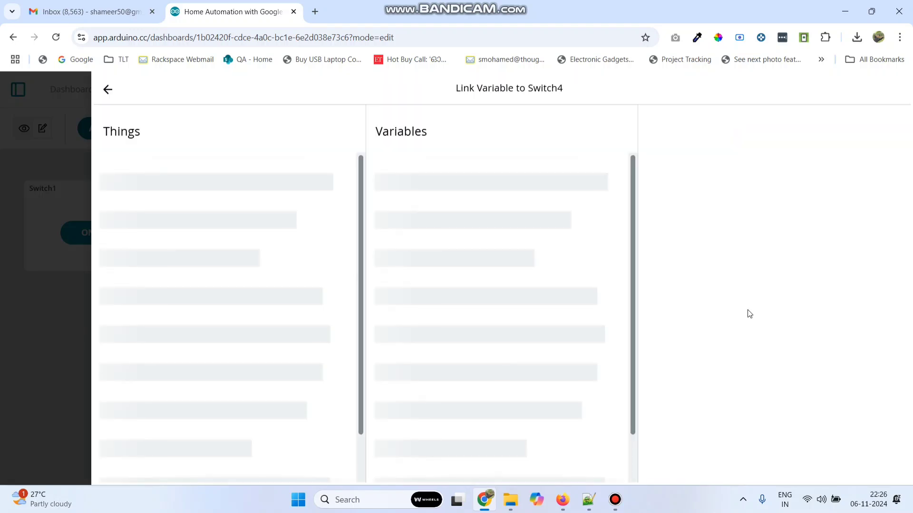
{"action": "left_click", "coordinate": [239, 211]}
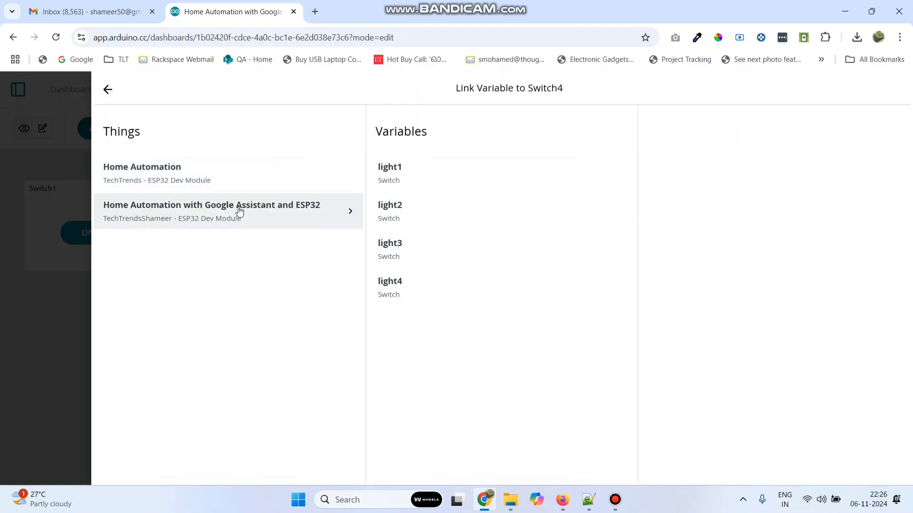
{"action": "left_click", "coordinate": [402, 291]}
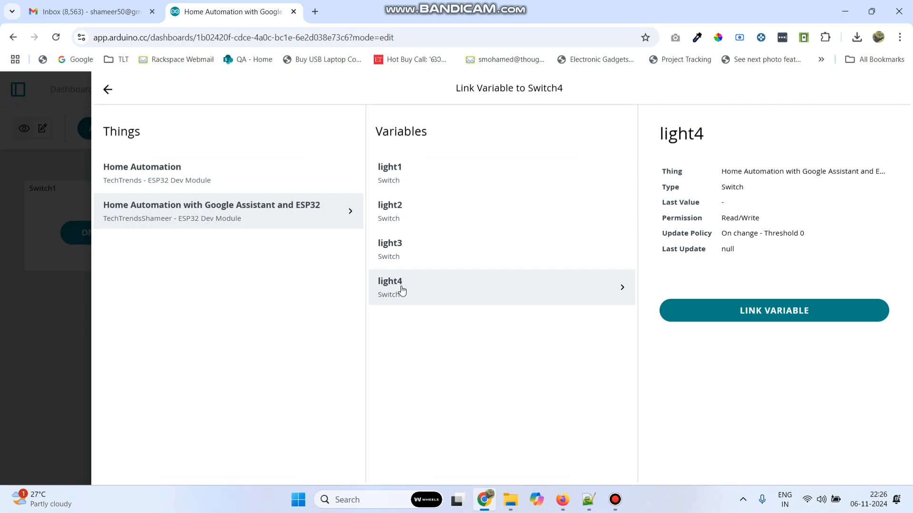
{"action": "left_click", "coordinate": [767, 304]}
{"action": "left_click", "coordinate": [803, 454]}
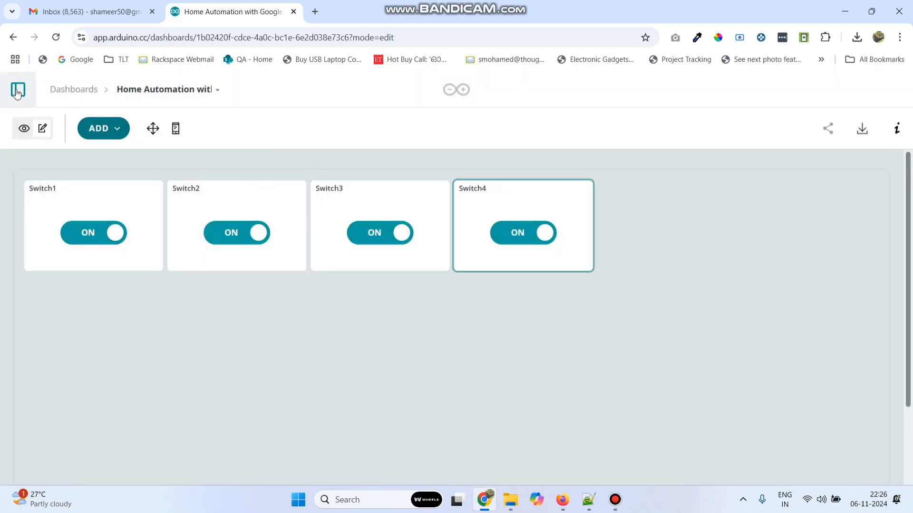
Step: Open the sketch of the Home Automation with Google Assistant and ESP32 Thing at its thingProperties.h include and setup function
{"action": "left_click", "coordinate": [18, 90]}
{"action": "left_click", "coordinate": [62, 243]}
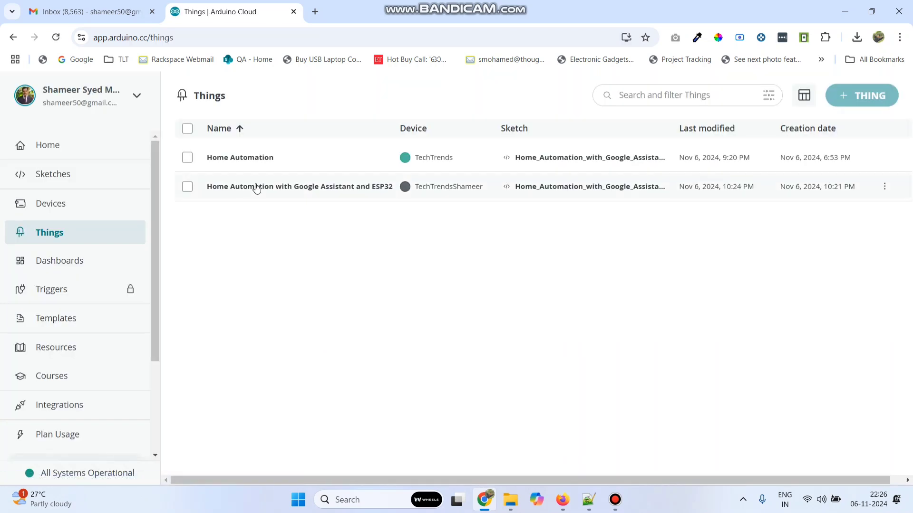
{"action": "left_click", "coordinate": [367, 190]}
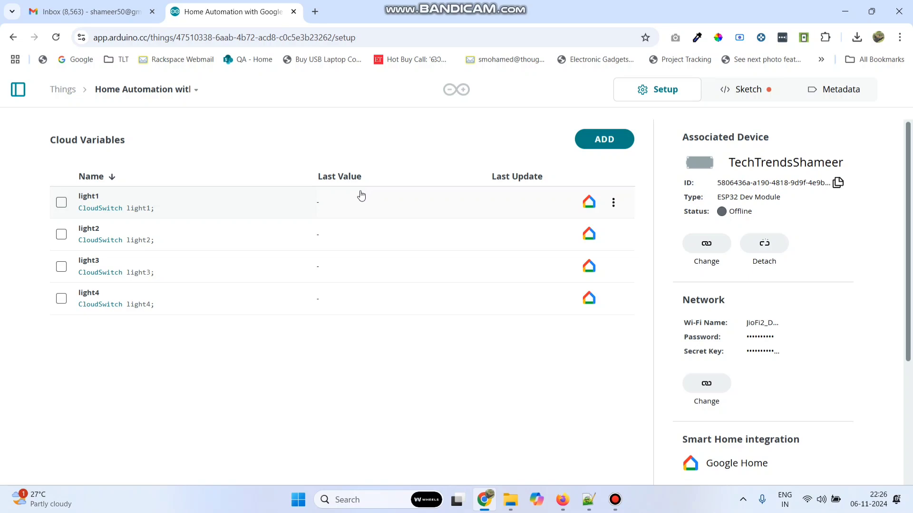
{"action": "left_click", "coordinate": [756, 92]}
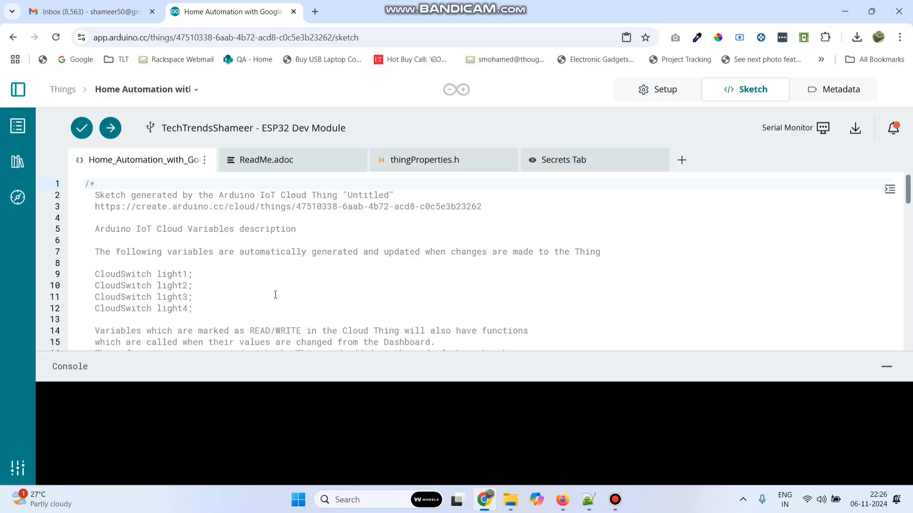
{"action": "scroll", "coordinate": [332, 295], "scroll_direction": "down", "scroll_amount": 5}
{"action": "scroll", "coordinate": [273, 292], "scroll_direction": "up", "scroll_amount": 3}
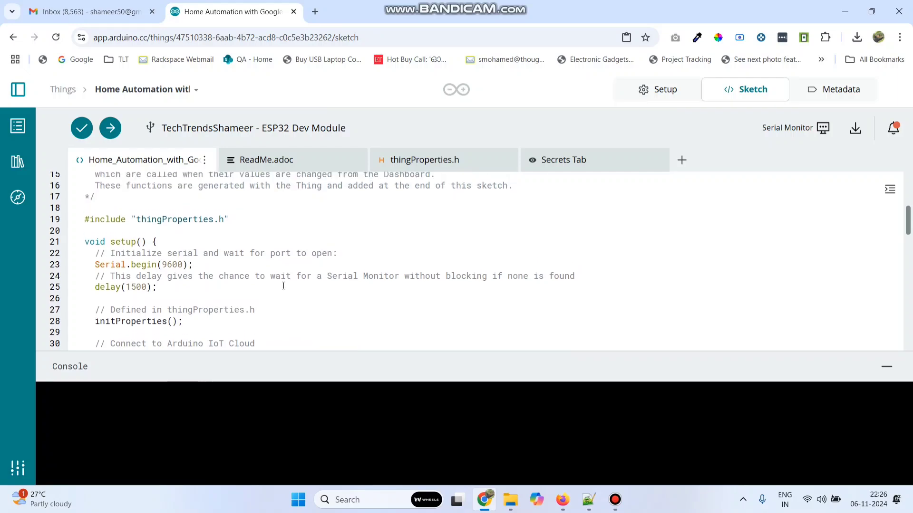
Step: Switch to Notepad++ and copy the four const int pin declarations, Switch1 to Switch4, from the Home_Automation_with_Google_Assistant_nov06a.ino sketch
{"action": "left_click", "coordinate": [588, 499]}
{"action": "scroll", "coordinate": [219, 213], "scroll_direction": "up", "scroll_amount": 10}
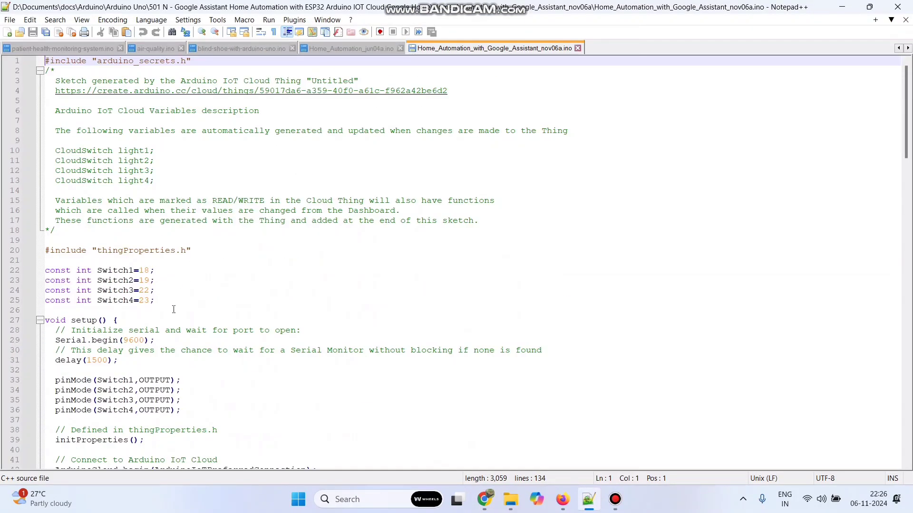
{"action": "left_click_drag", "start_coordinate": [172, 303], "coordinate": [31, 272]}
{"action": "key", "text": "ctrl+c"}
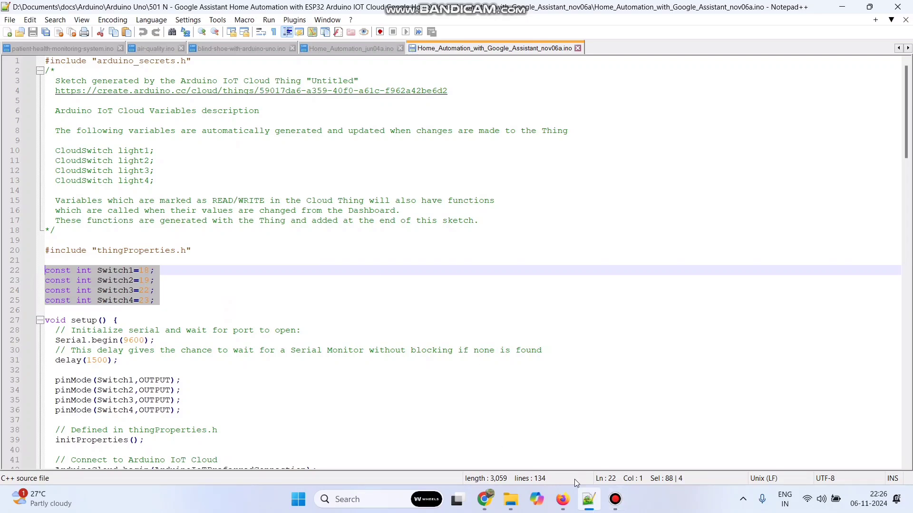
Step: Return to the Arduino Cloud sketch in Chrome and paste the Switch1–Switch4 pin declarations below the thingProperties.h include
{"action": "left_click", "coordinate": [484, 499]}
{"action": "left_click", "coordinate": [291, 257]}
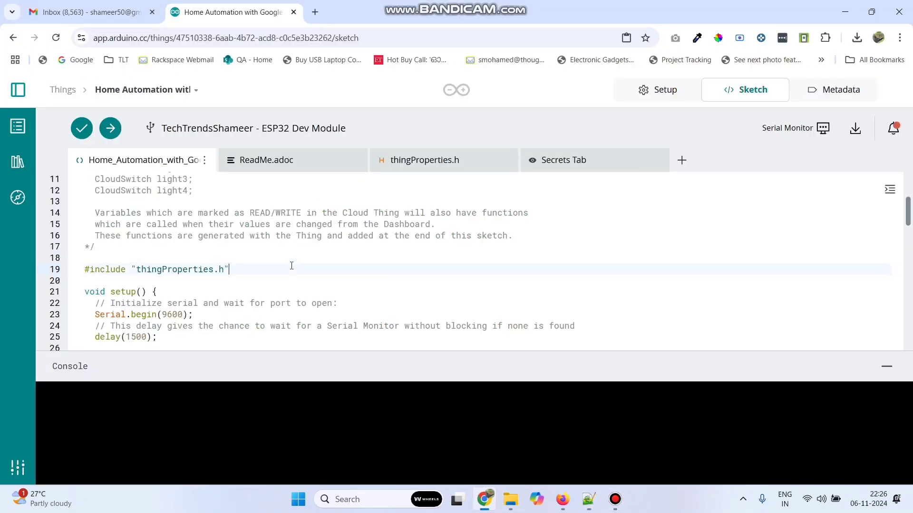
{"action": "key", "text": "Return"}
{"action": "key", "text": "ctrl+v"}
{"action": "scroll", "coordinate": [199, 231], "scroll_direction": "down", "scroll_amount": 1}
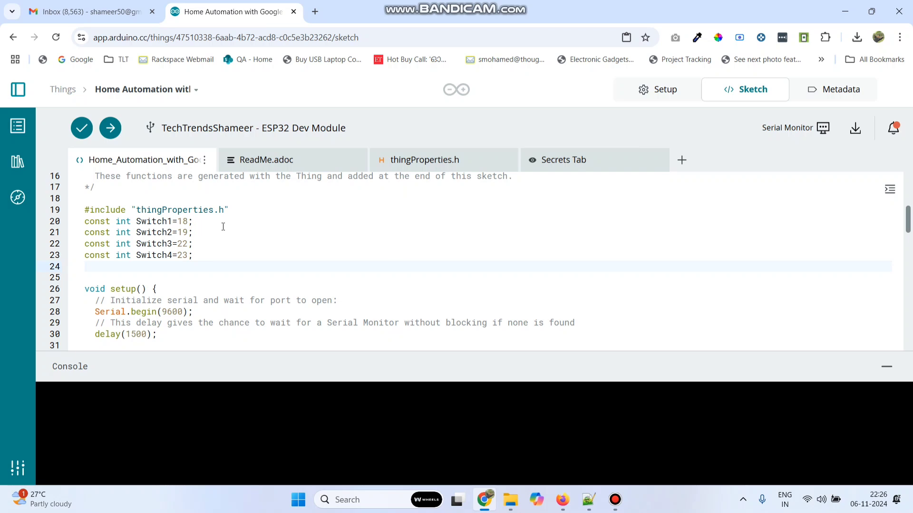
{"action": "left_click", "coordinate": [196, 232]}
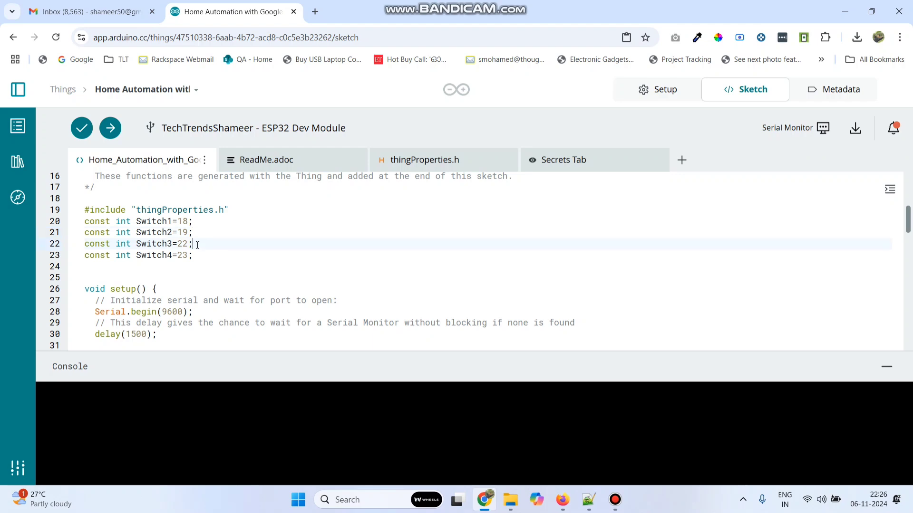
Step: Switch to Notepad++ and copy the four pinMode OUTPUT lines for Switch1 to Switch4 from the setup function
{"action": "scroll", "coordinate": [206, 256], "scroll_direction": "down", "scroll_amount": 4}
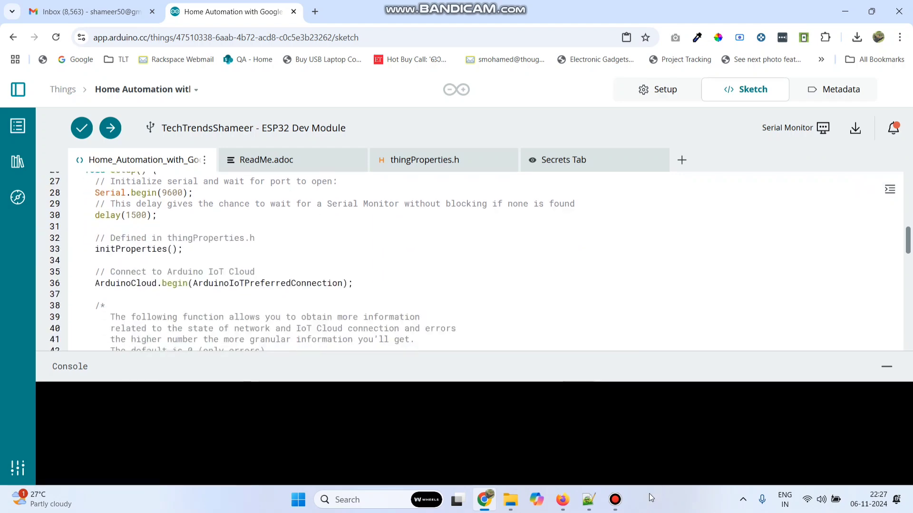
{"action": "left_click", "coordinate": [588, 500]}
{"action": "scroll", "coordinate": [247, 280], "scroll_direction": "down", "scroll_amount": 2}
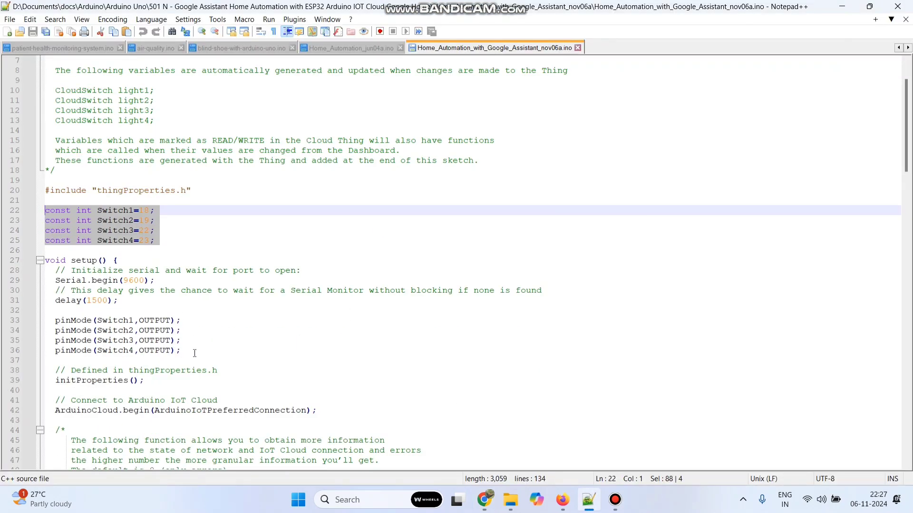
{"action": "left_click_drag", "start_coordinate": [195, 354], "coordinate": [29, 326]}
{"action": "key", "text": "ctrl+c"}
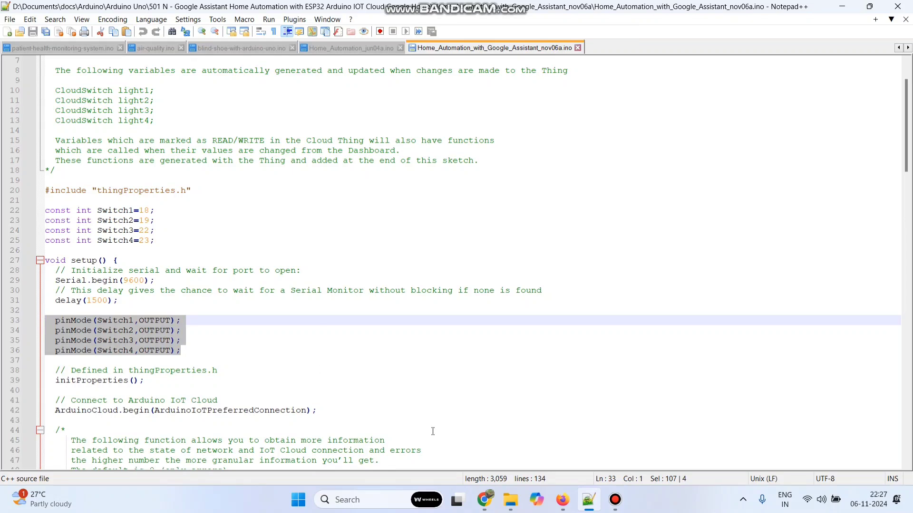
Step: Return to the Arduino Cloud sketch in Chrome and paste the four pinMode lines in setup, after delay(1500) and before initProperties()
{"action": "left_click", "coordinate": [484, 500]}
{"action": "scroll", "coordinate": [247, 266], "scroll_direction": "down", "scroll_amount": 3}
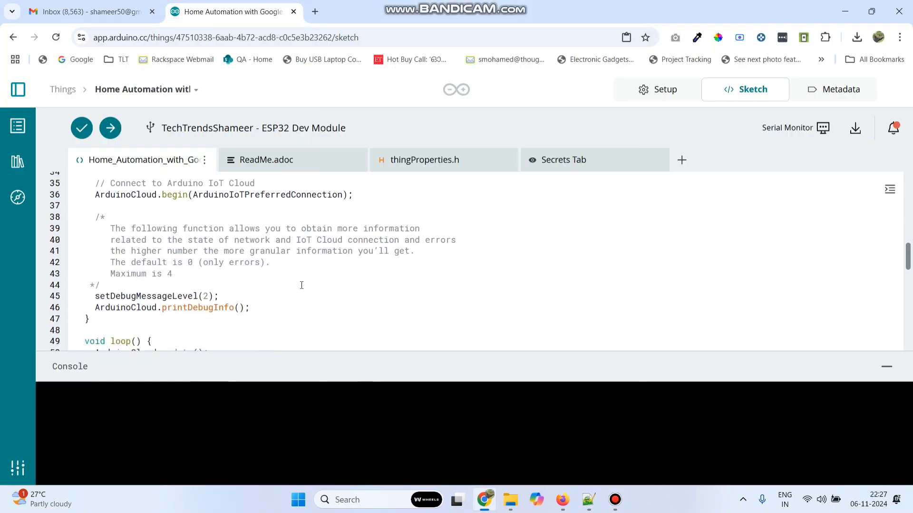
{"action": "scroll", "coordinate": [240, 262], "scroll_direction": "up", "scroll_amount": 3}
{"action": "scroll", "coordinate": [239, 261], "scroll_direction": "up", "scroll_amount": 1}
{"action": "left_click", "coordinate": [225, 222]}
{"action": "key", "text": "Return"}
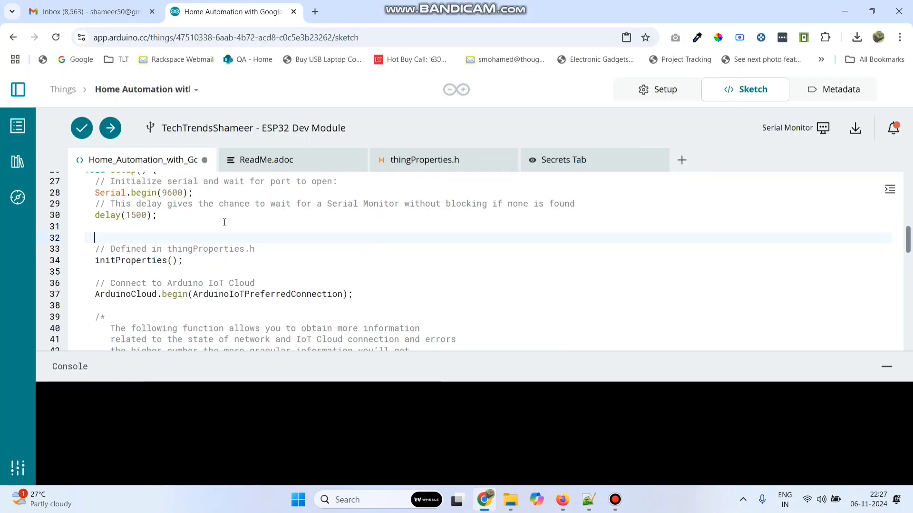
{"action": "key", "text": "ctrl+v"}
Step: Switch to Notepad++ and copy the whole if(light1)/else block from the onLight1Change function
{"action": "left_click", "coordinate": [588, 497]}
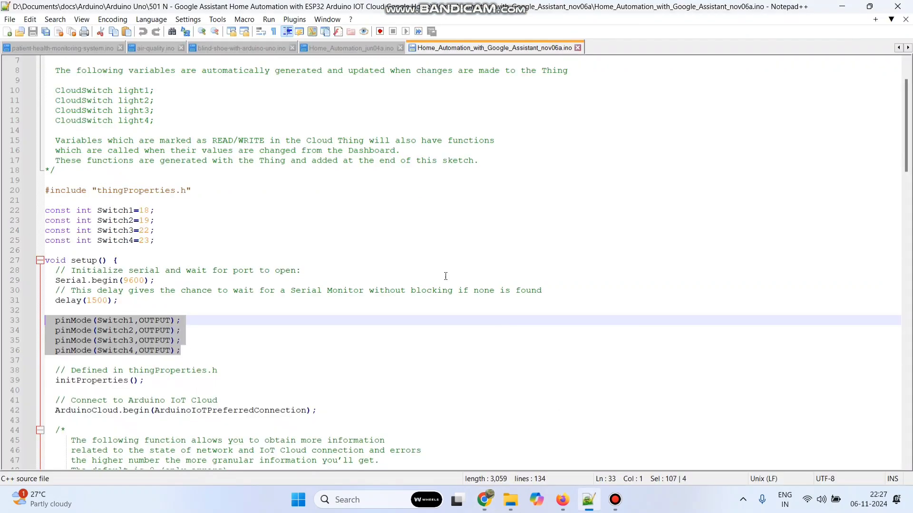
{"action": "scroll", "coordinate": [429, 263], "scroll_direction": "down", "scroll_amount": 12}
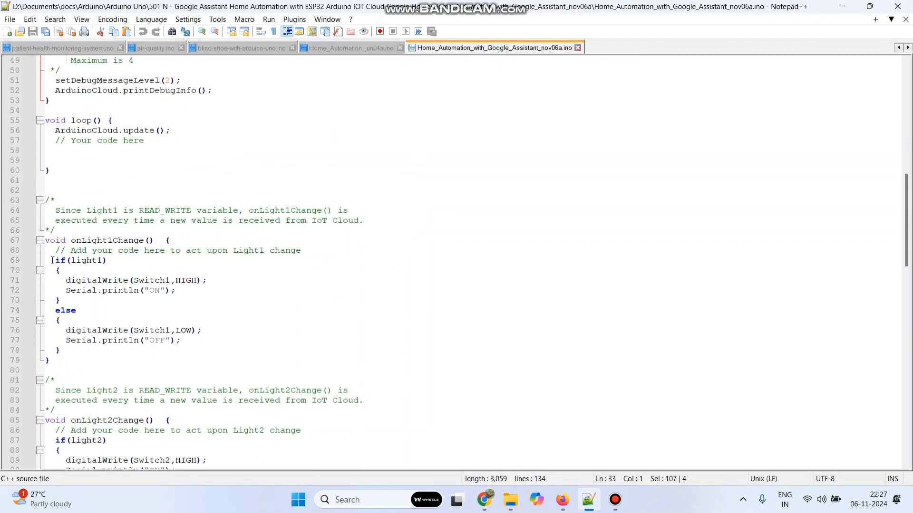
{"action": "left_click_drag", "start_coordinate": [52, 261], "coordinate": [120, 351]}
{"action": "key", "text": "ctrl+c"}
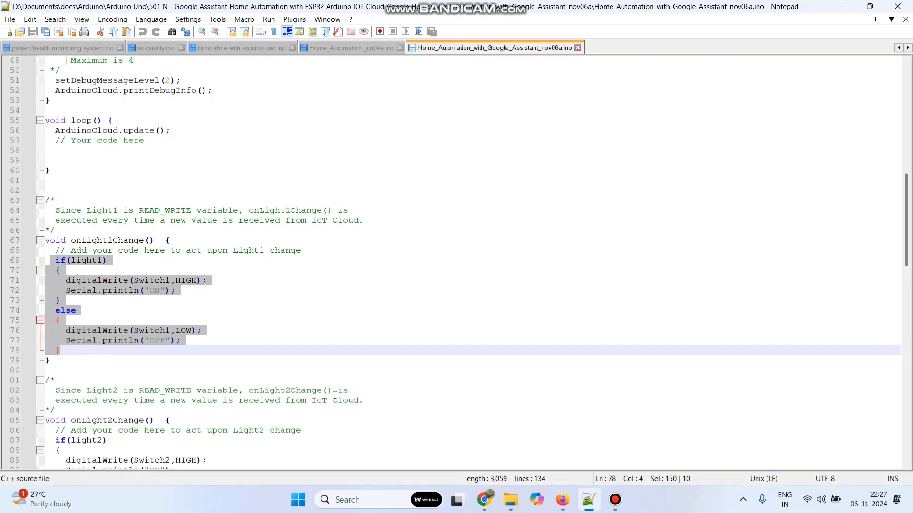
Step: Return to the Arduino Cloud sketch in Chrome and paste the if(light1)/else block into onLight1Change, below its comment
{"action": "left_click", "coordinate": [484, 500]}
{"action": "scroll", "coordinate": [306, 252], "scroll_direction": "down", "scroll_amount": 8}
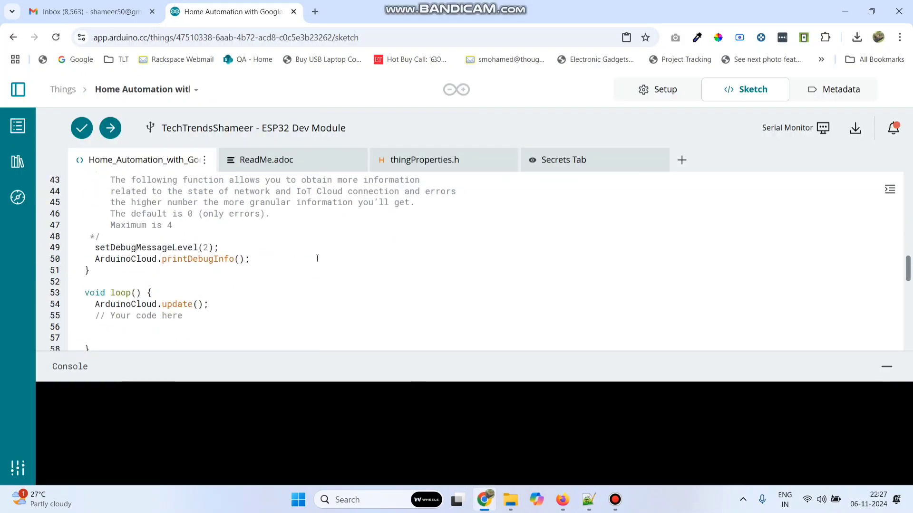
{"action": "scroll", "coordinate": [305, 252], "scroll_direction": "down", "scroll_amount": 4}
{"action": "left_click", "coordinate": [366, 205]}
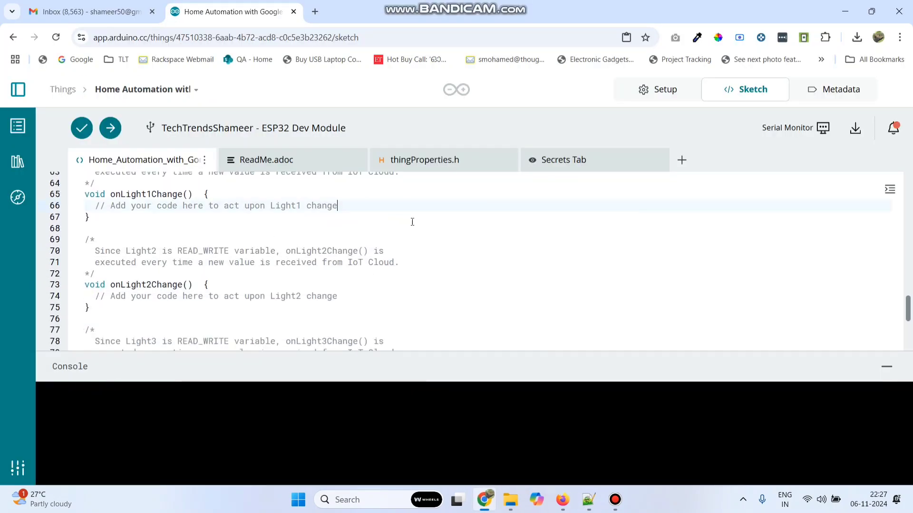
{"action": "key", "text": "ctrl+v"}
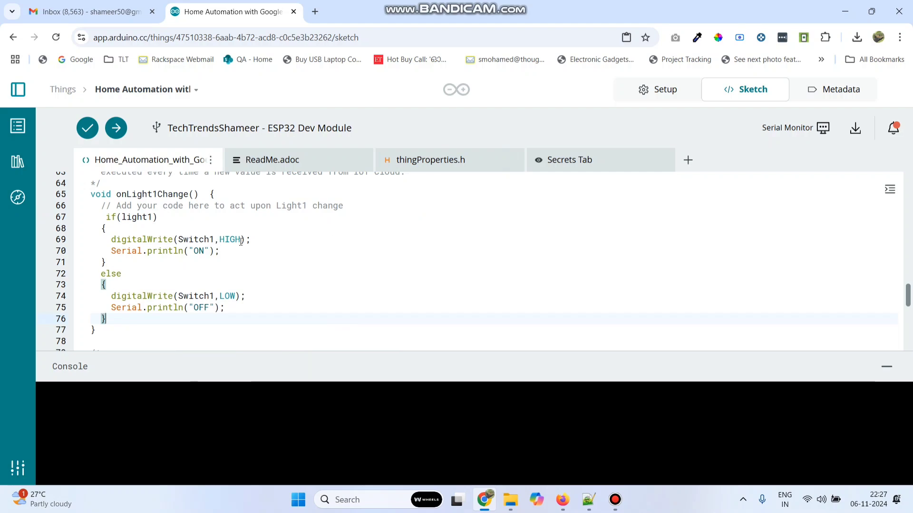
Step: Paste the copied if/else block into the onLight2Change function, on a new line below its comment
{"action": "scroll", "coordinate": [262, 282], "scroll_direction": "down", "scroll_amount": 5}
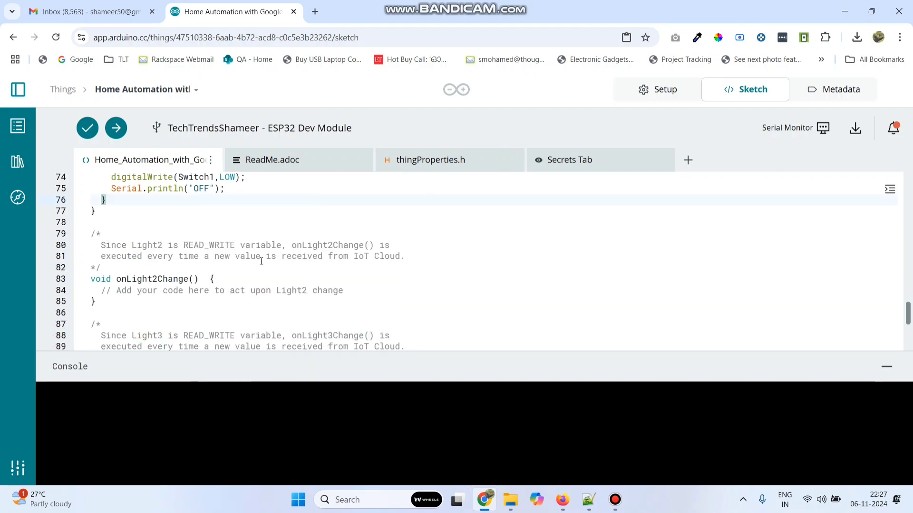
{"action": "left_click", "coordinate": [387, 228]}
{"action": "key", "text": "Return"}
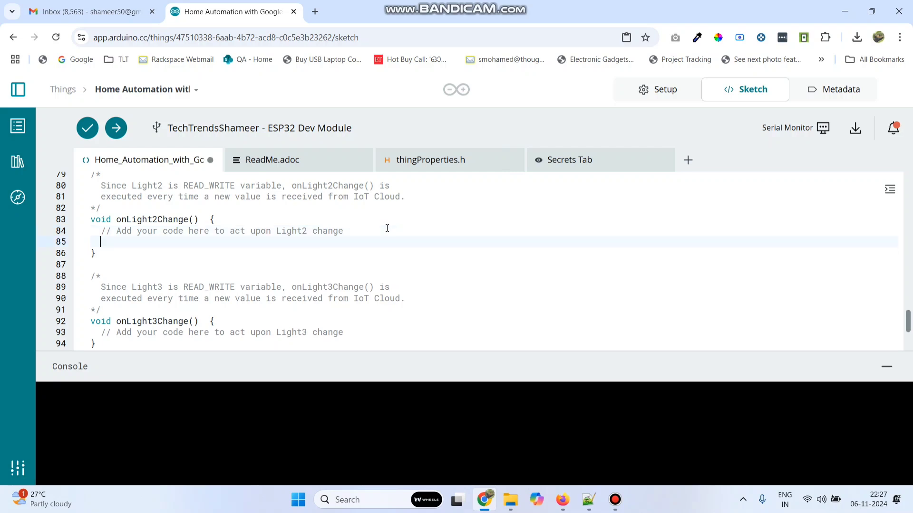
{"action": "key", "text": "ctrl+v"}
Step: Change the condition in onLight2Change to light2 and both digitalWrite calls to Switch2
{"action": "mouse_move", "coordinate": [155, 242]}
{"action": "left_mouse_down"}
{"action": "mouse_move", "coordinate": [122, 242]}
{"action": "mouse_move", "coordinate": [149, 242]}
{"action": "left_mouse_up"}
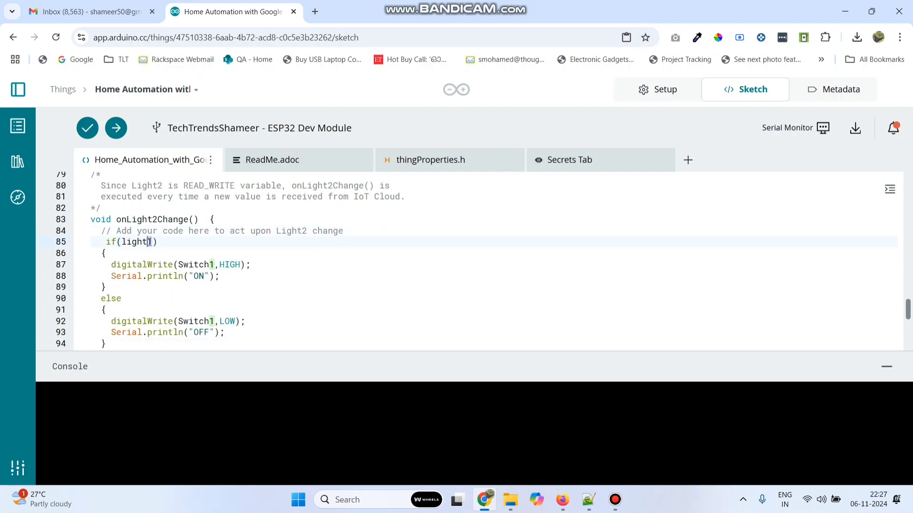
{"action": "type", "text": "2"}
{"action": "left_click", "coordinate": [215, 265]}
{"action": "key", "text": "BackSpace"}
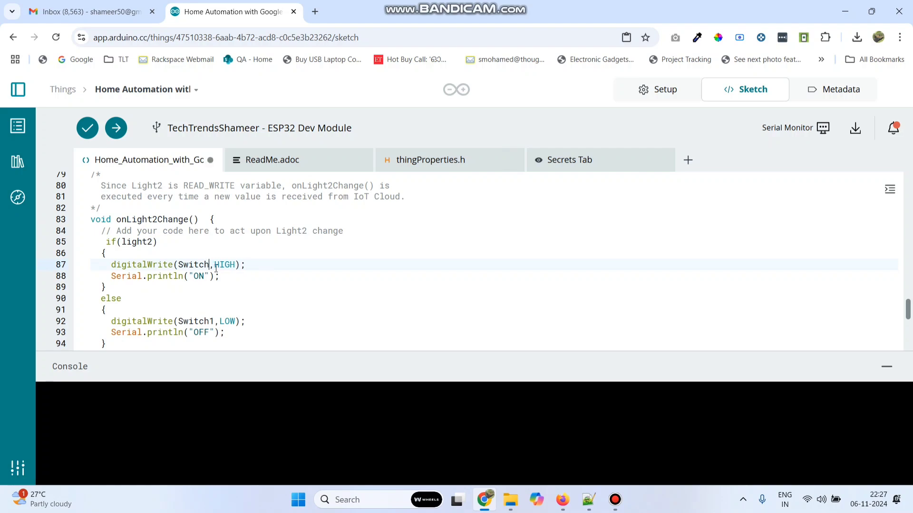
{"action": "type", "text": "2"}
{"action": "left_click", "coordinate": [215, 321]}
{"action": "key", "text": "BackSpace"}
{"action": "type", "text": "2"}
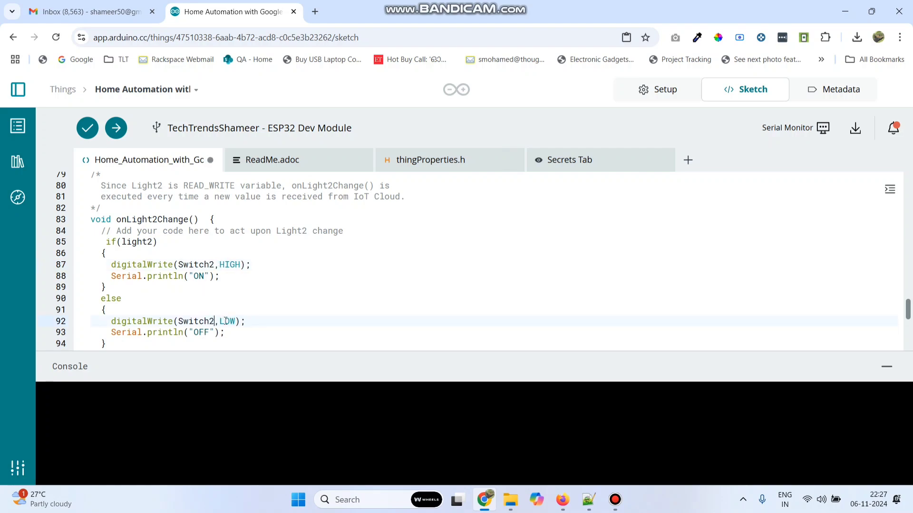
Step: Paste the copied if/else block into the onLight3Change function, on a new line below its comment
{"action": "scroll", "coordinate": [283, 269], "scroll_direction": "down", "scroll_amount": 3}
{"action": "left_click", "coordinate": [397, 315]}
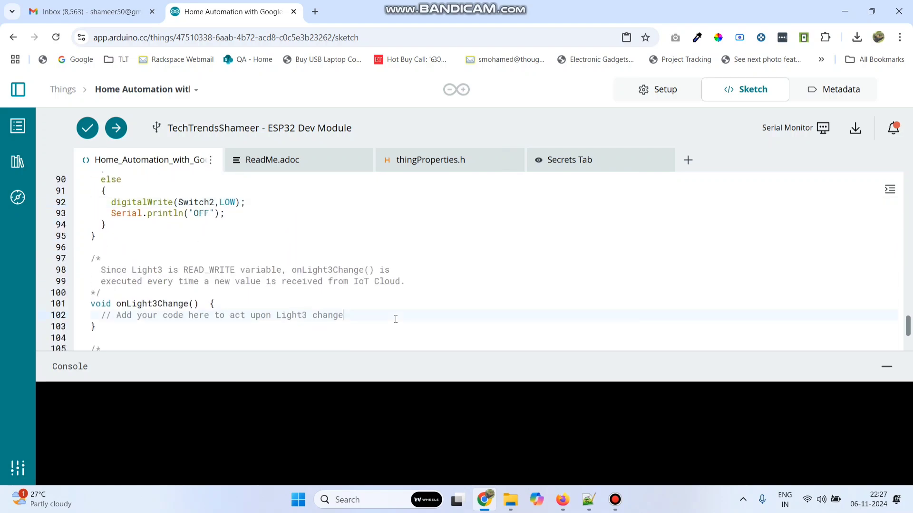
{"action": "key", "text": "Return"}
{"action": "key", "text": "ctrl+v"}
Step: Change the condition in onLight3Change to light3 and both digitalWrite calls to Switch3
{"action": "left_click", "coordinate": [151, 242]}
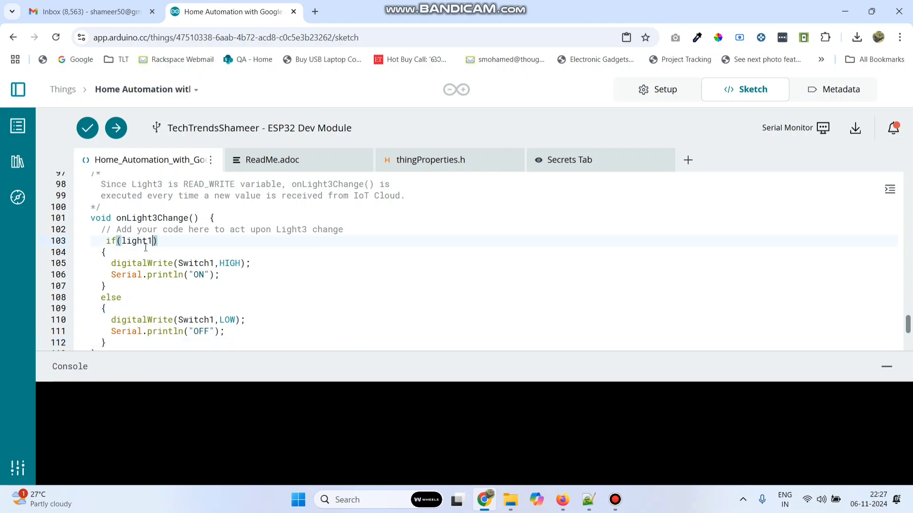
{"action": "type", "text": "\\"}
{"action": "key", "text": "BackSpace"}
{"action": "key", "text": "BackSpace"}
{"action": "type", "text": "3"}
{"action": "left_click", "coordinate": [214, 263]}
{"action": "key", "text": "BackSpace"}
{"action": "type", "text": "3"}
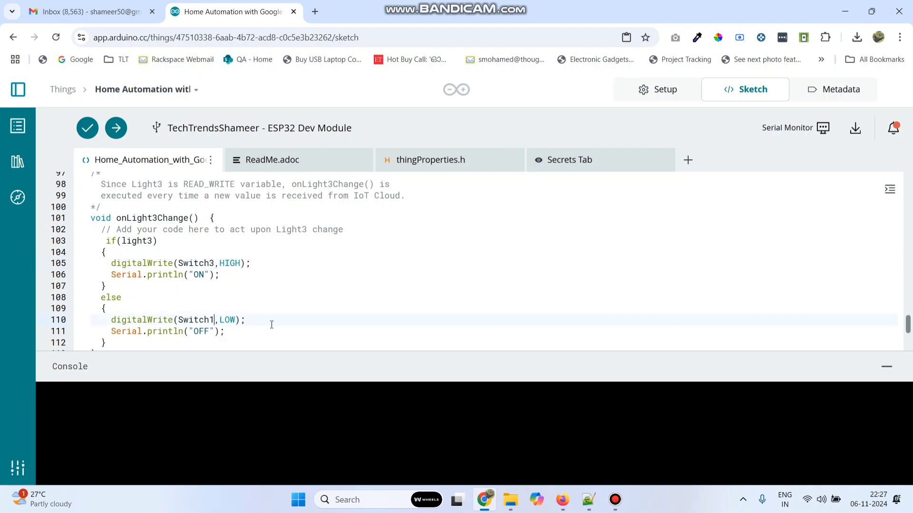
{"action": "key", "text": "BackSpace"}
{"action": "type", "text": "3"}
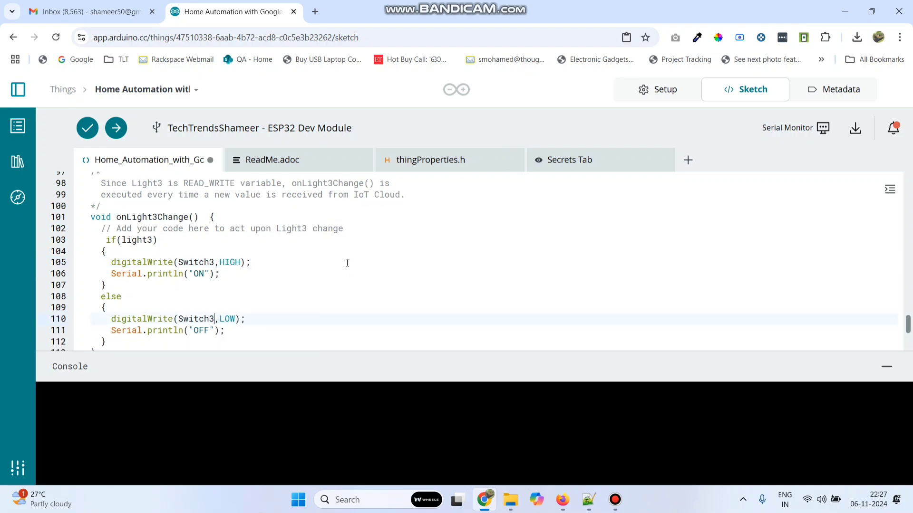
Step: Paste the copied if/else block into the onLight4Change function, on a new line below its comment
{"action": "scroll", "coordinate": [276, 273], "scroll_direction": "down", "scroll_amount": 2}
{"action": "key", "text": "Return"}
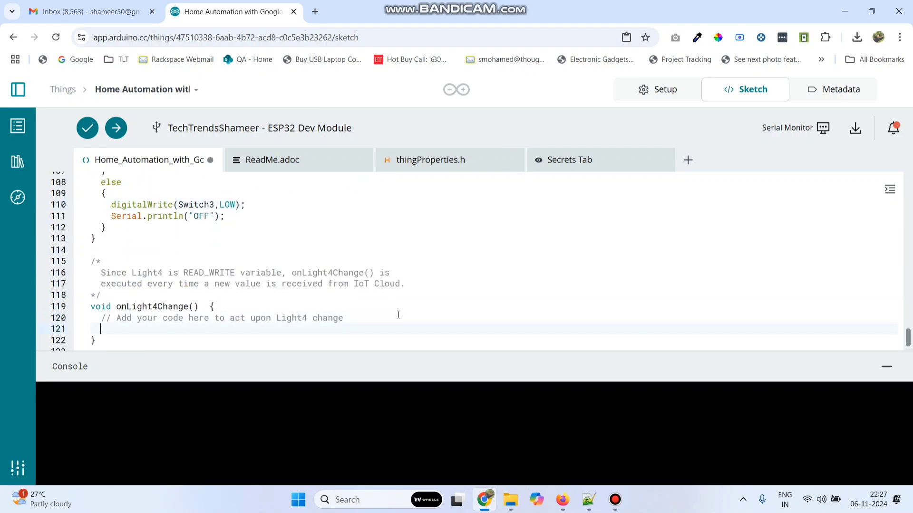
{"action": "key", "text": "ctrl+v"}
Step: Adapt the pasted block in onLight4Change to the fourth light, setting its condition to light4
{"action": "left_click", "coordinate": [152, 241]}
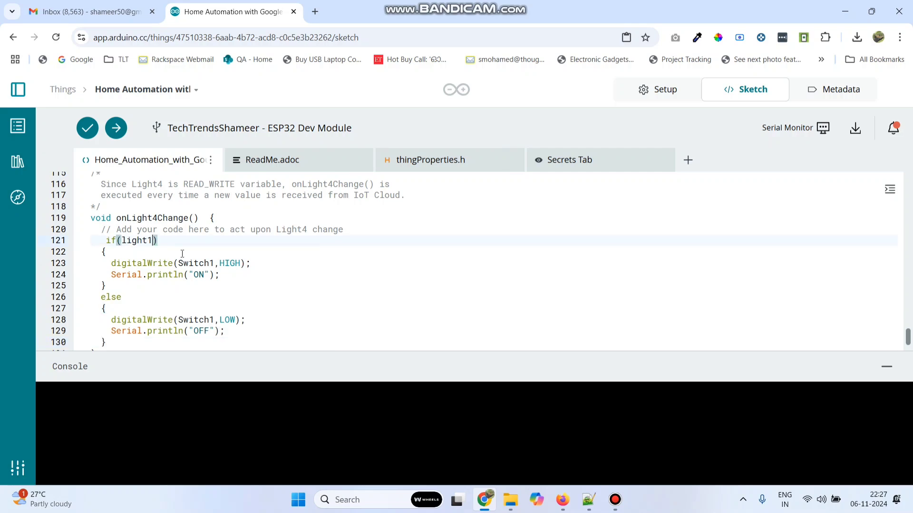
{"action": "key", "text": "BackSpace"}
{"action": "type", "text": "4"}
{"action": "left_click", "coordinate": [213, 264]}
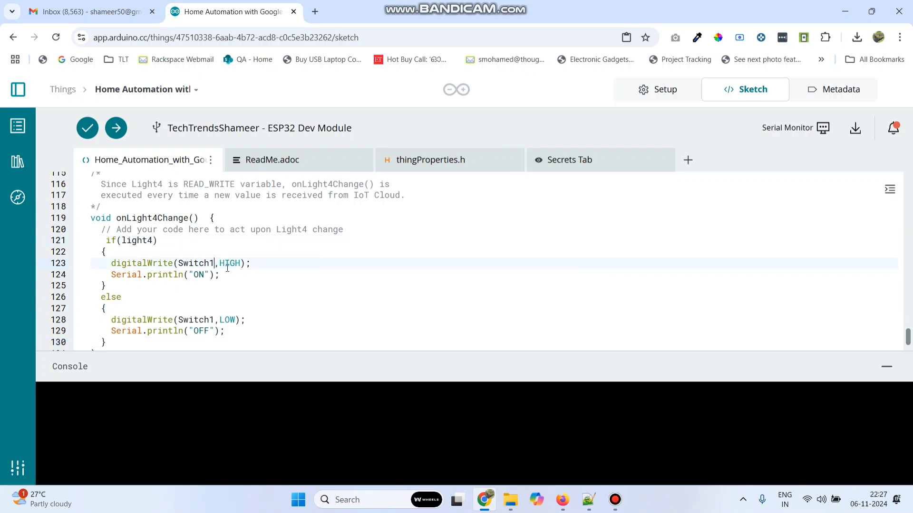